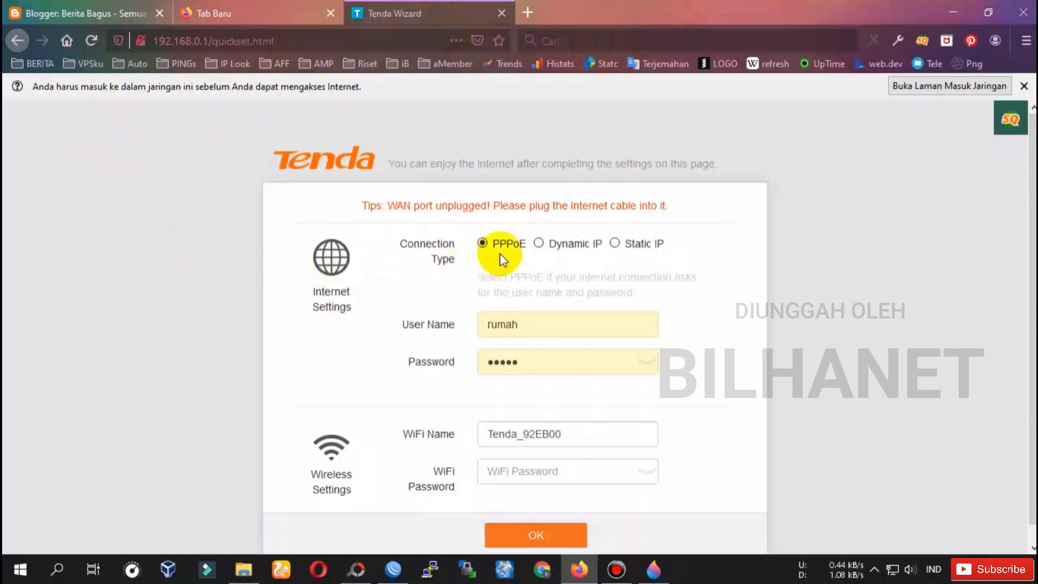
Look over the Static IP fields, then set the connection type to Dynamic IP.
{"action": "left_click", "coordinate": [638, 244]}
{"action": "left_click", "coordinate": [516, 313]}
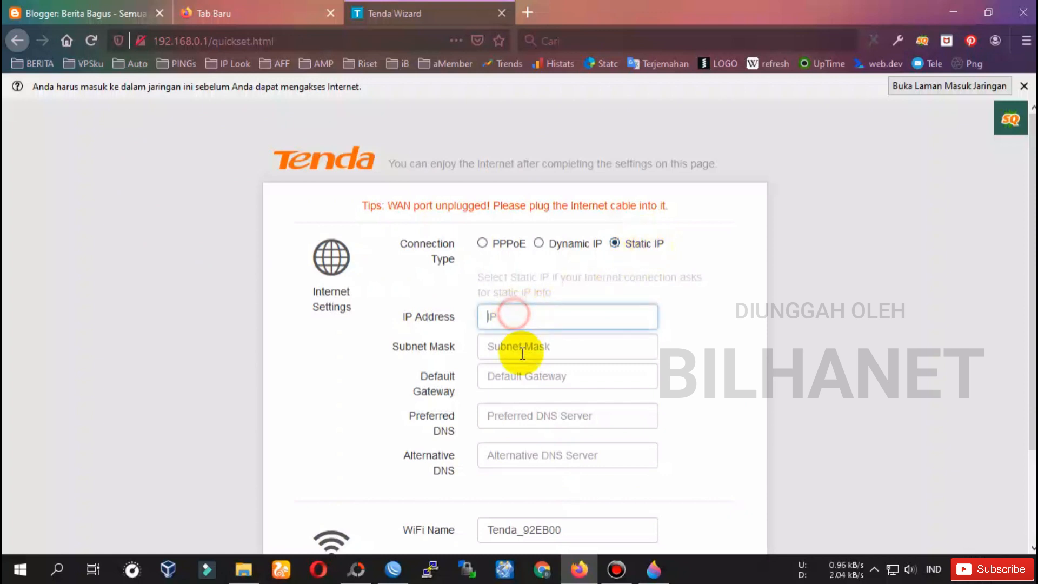
{"action": "left_click", "coordinate": [521, 346]}
{"action": "left_click", "coordinate": [527, 398]}
{"action": "left_click", "coordinate": [533, 469]}
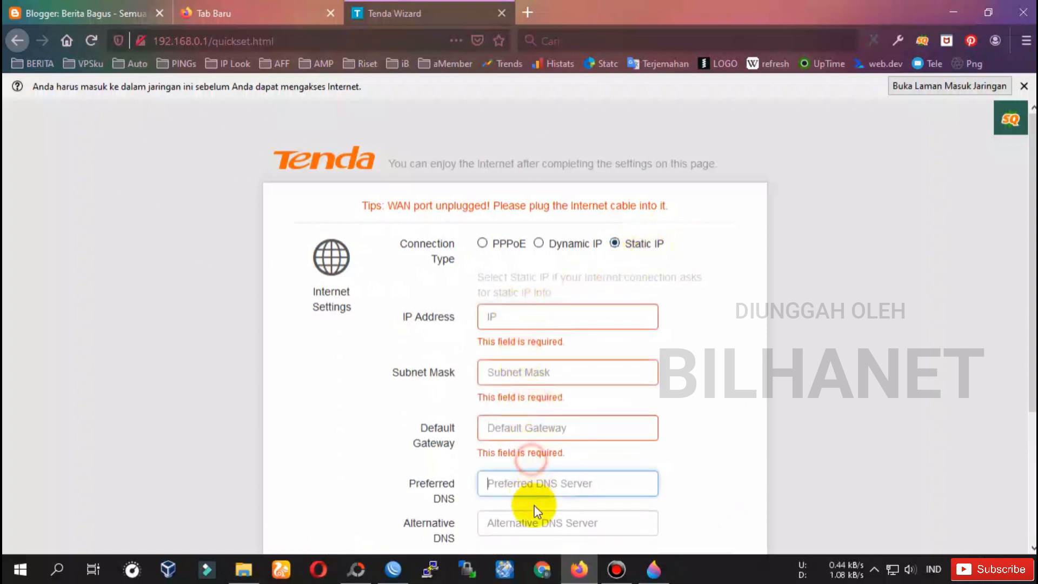
{"action": "left_click", "coordinate": [549, 516]}
{"action": "left_click", "coordinate": [638, 241]}
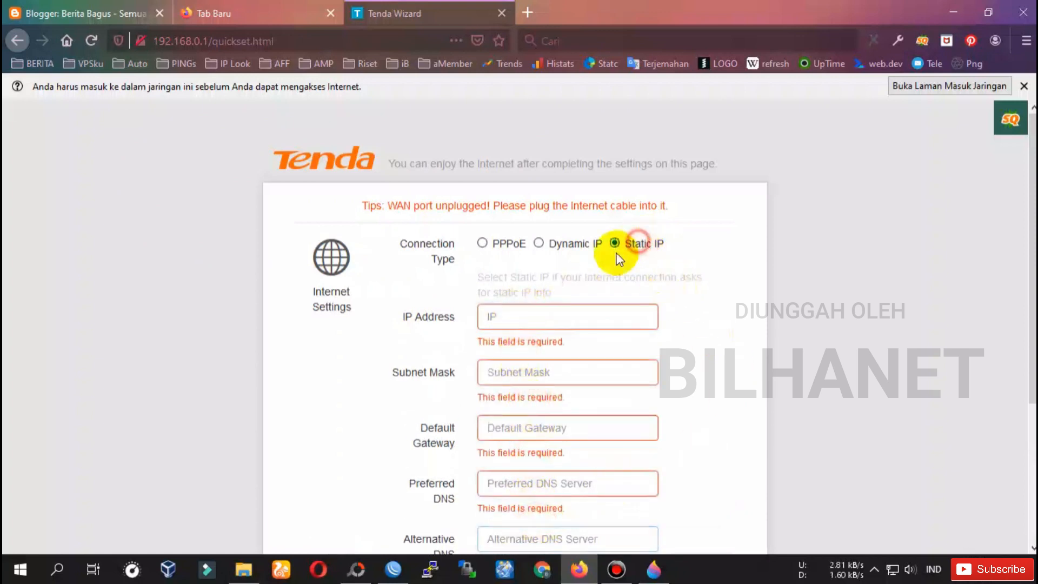
{"action": "left_click", "coordinate": [540, 244]}
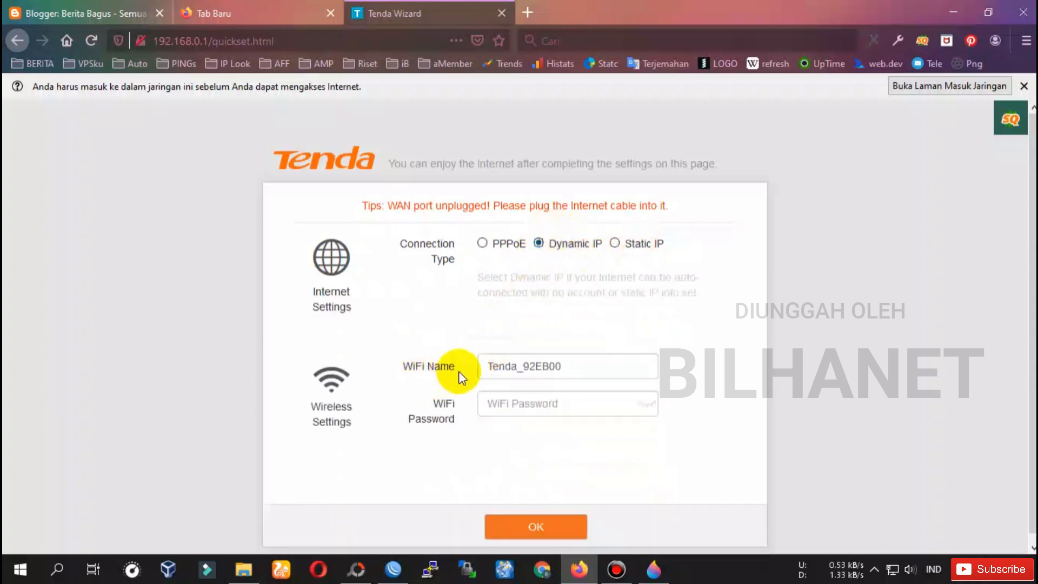
Rename the WiFi to Tenda Statik and enter a new WiFi password.
{"action": "left_click_drag", "start_coordinate": [573, 363], "coordinate": [540, 367]}
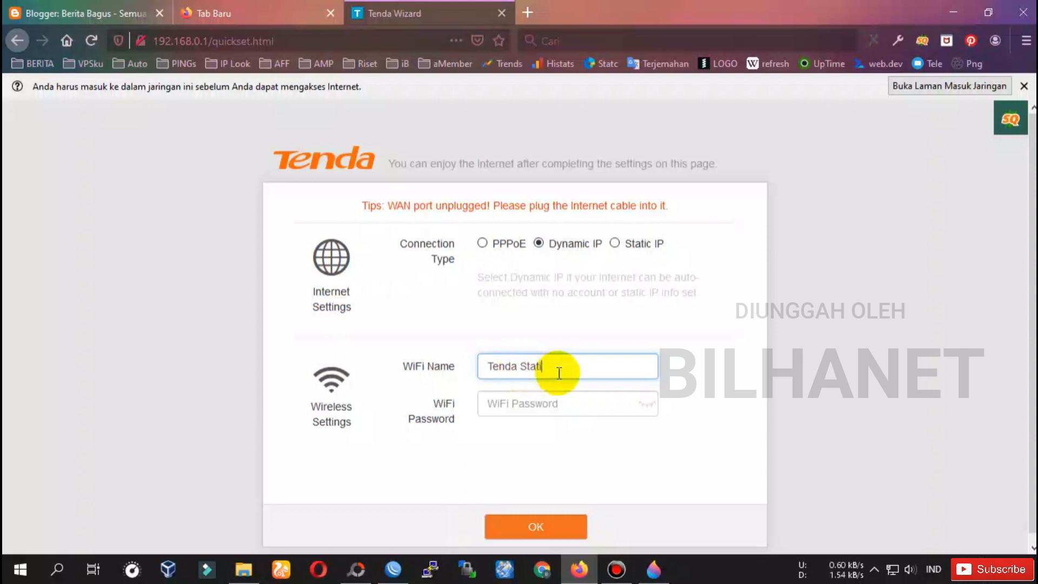
{"action": "triple_click", "coordinate": [556, 366]}
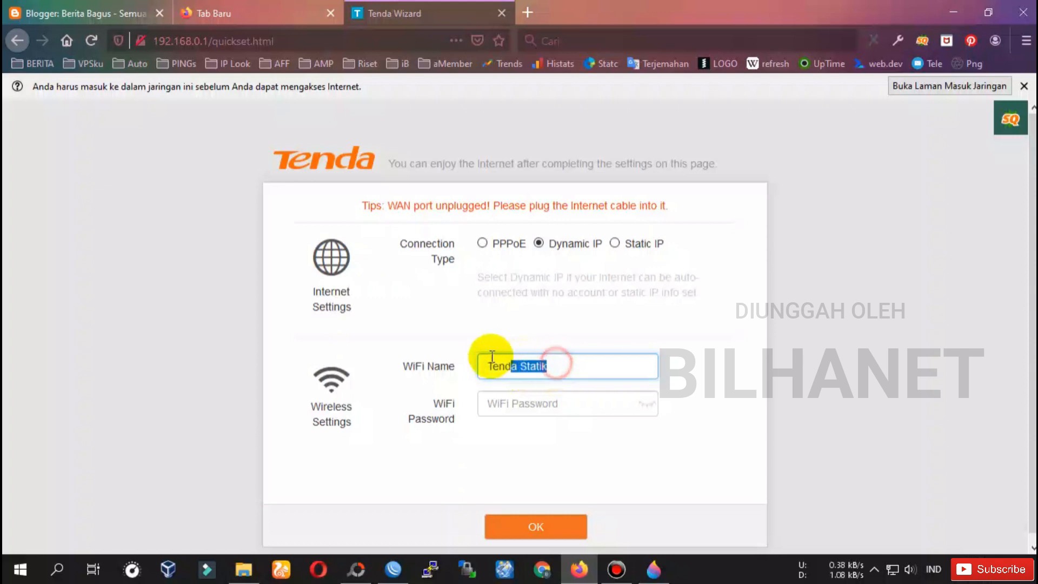
{"action": "left_click", "coordinate": [511, 405]}
{"action": "left_click", "coordinate": [651, 405]}
{"action": "left_click", "coordinate": [544, 403]}
{"action": "type", "text": "123123123"}
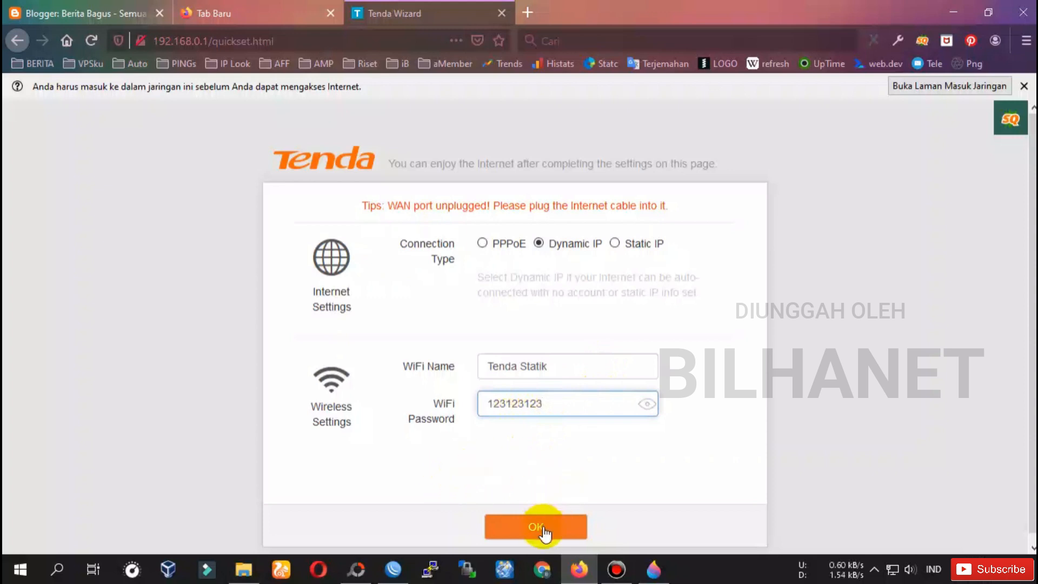
Keep Dynamic IP as the connection type and save the quick setup.
{"action": "left_click", "coordinate": [565, 248]}
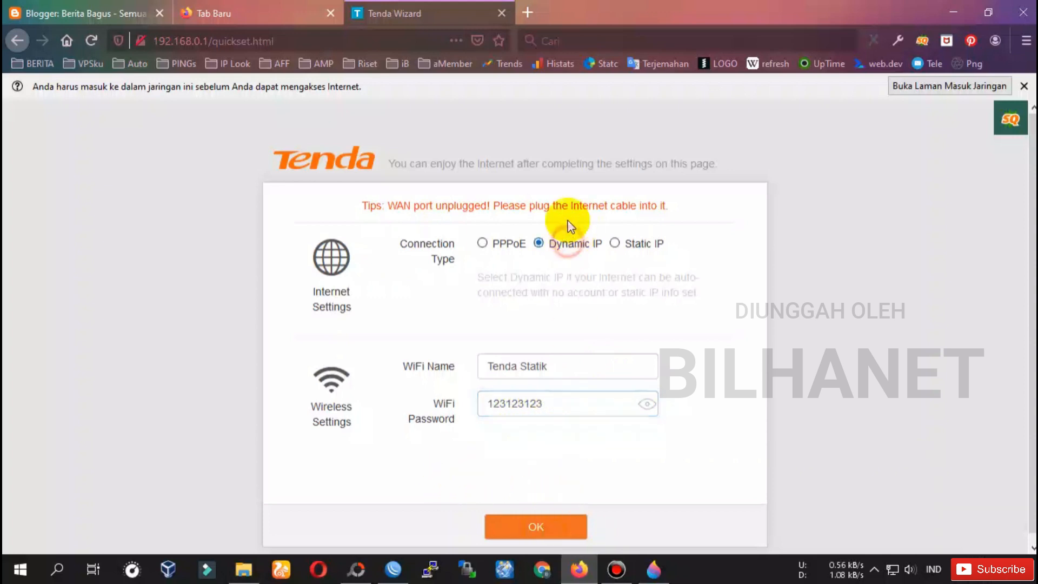
{"action": "left_click_drag", "start_coordinate": [675, 249], "coordinate": [625, 244]}
{"action": "left_click", "coordinate": [562, 249]}
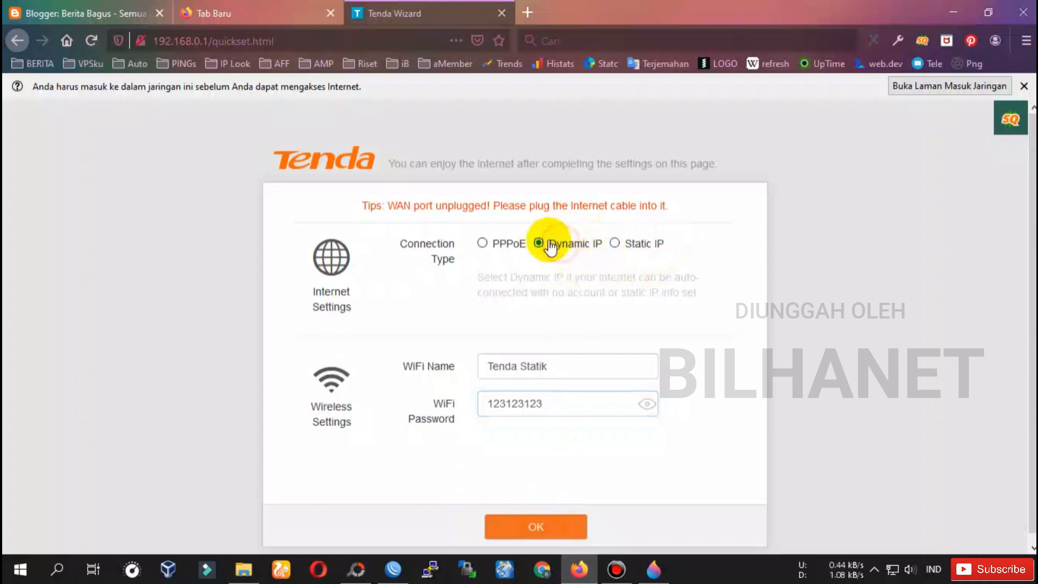
{"action": "left_click", "coordinate": [546, 526]}
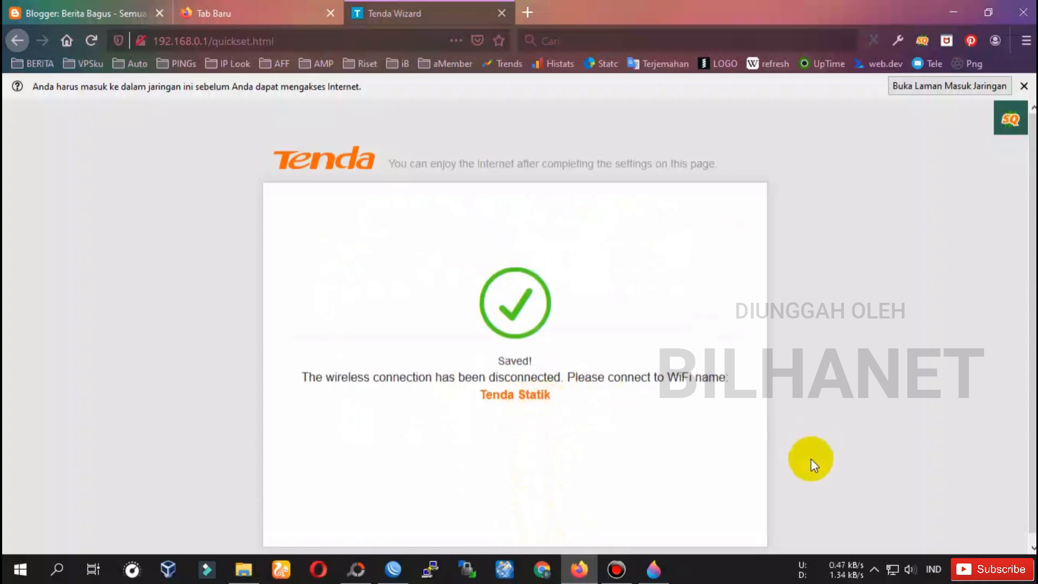
Snap the browser to the left half and WinBox to the right, showing the hotspot host list.
{"action": "left_click_drag", "start_coordinate": [719, 16], "coordinate": [2, 49]}
{"action": "left_click", "coordinate": [663, 97]}
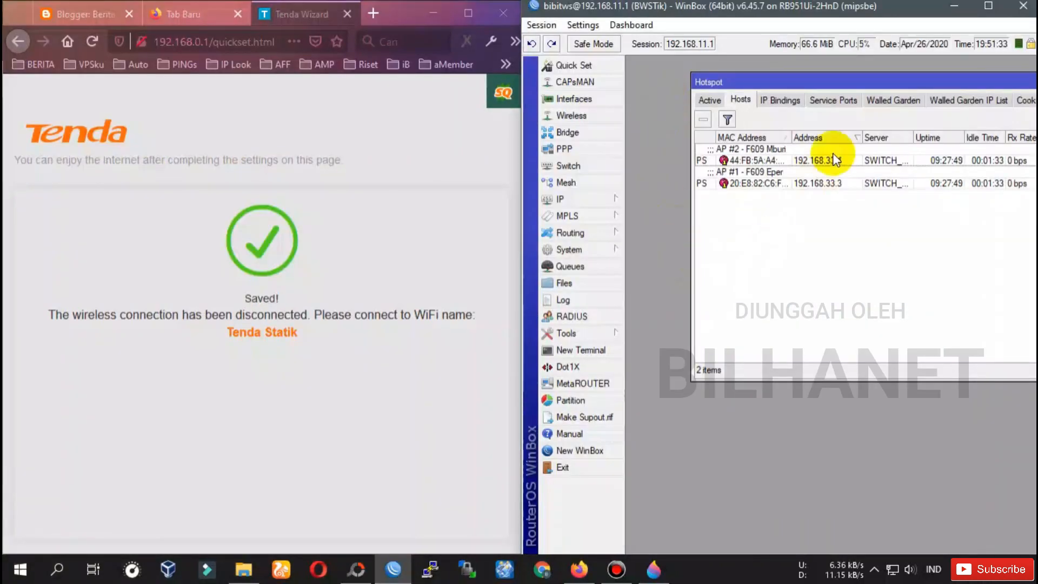
{"action": "left_click_drag", "start_coordinate": [892, 81], "coordinate": [831, 73]}
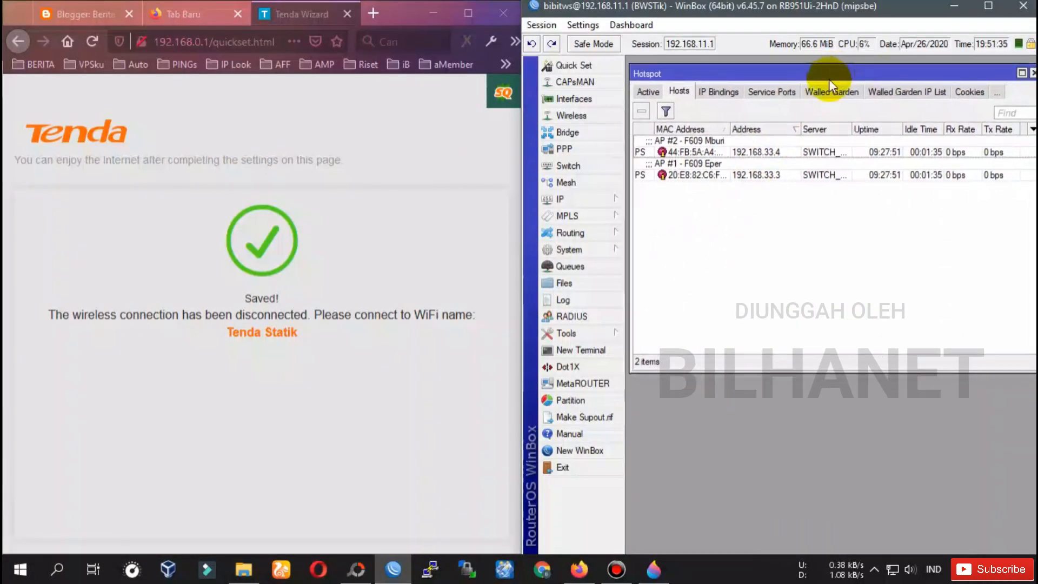
Connect the PC to the Tenda Statik Wi-Fi with its security key, declining network discovery.
{"action": "left_click", "coordinate": [892, 569]}
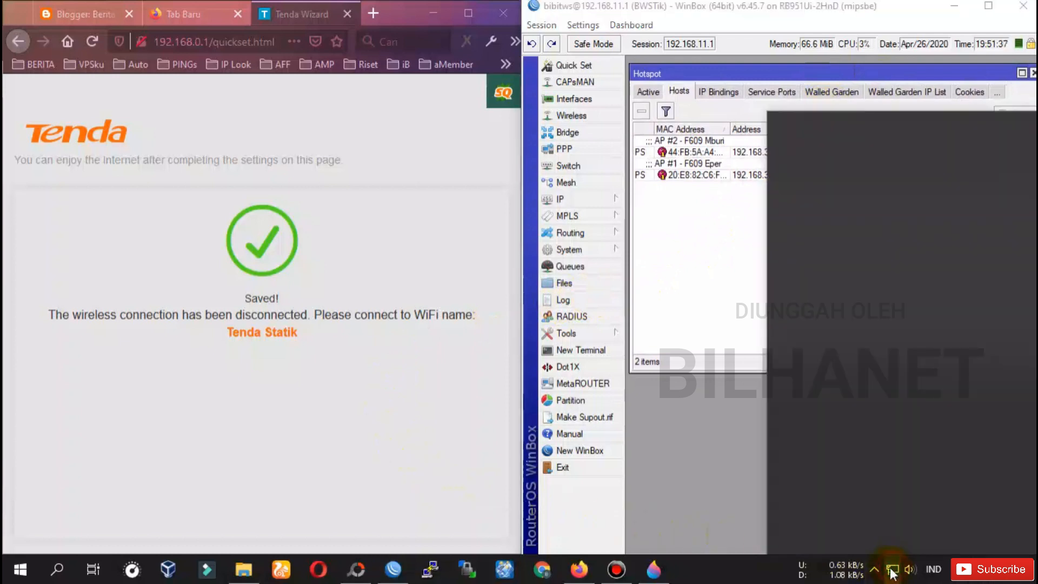
{"action": "scroll", "coordinate": [840, 280], "scroll_direction": "down", "scroll_amount": 3}
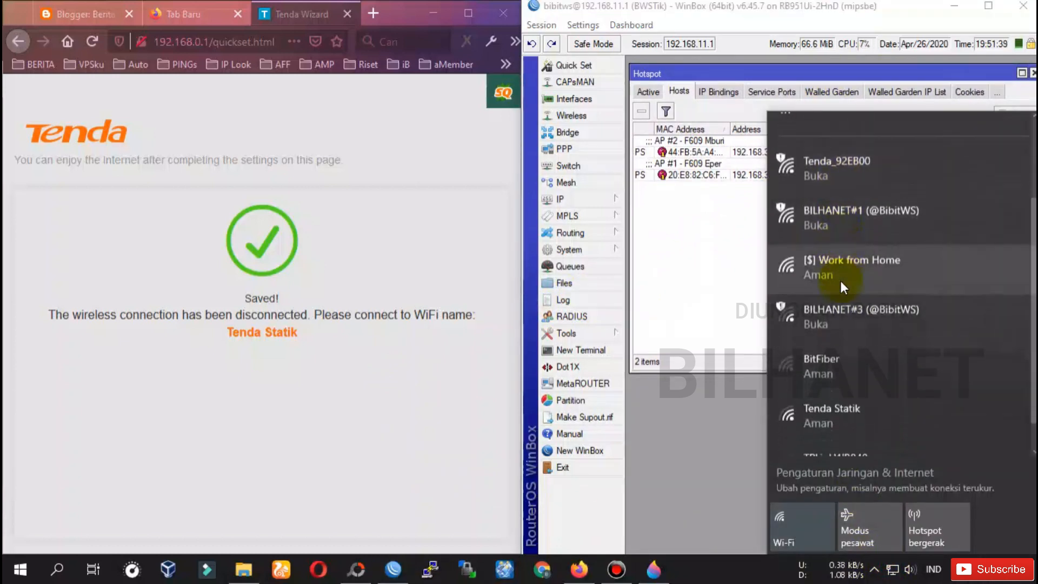
{"action": "left_click", "coordinate": [832, 380]}
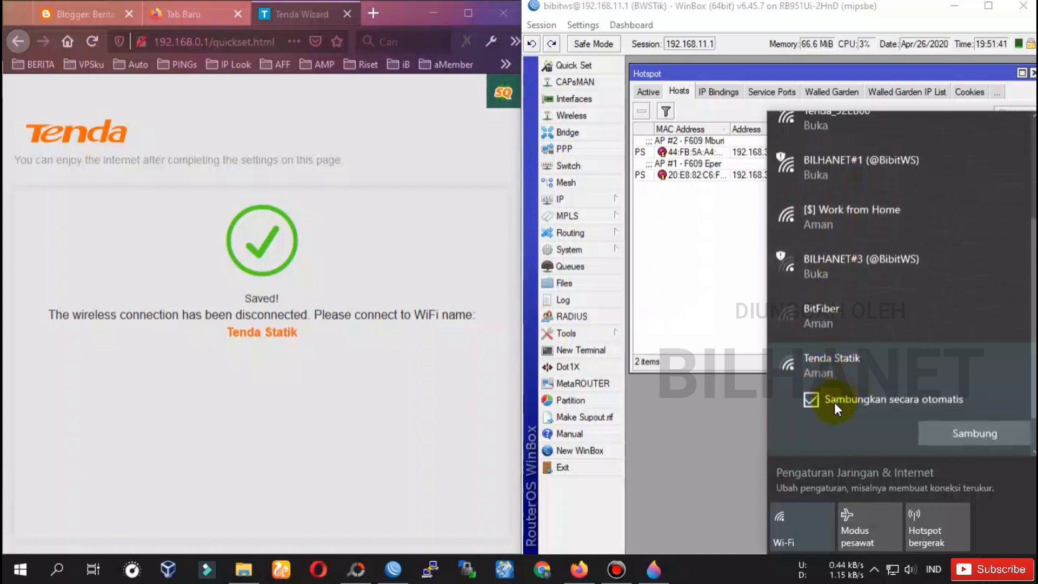
{"action": "left_click", "coordinate": [969, 433]}
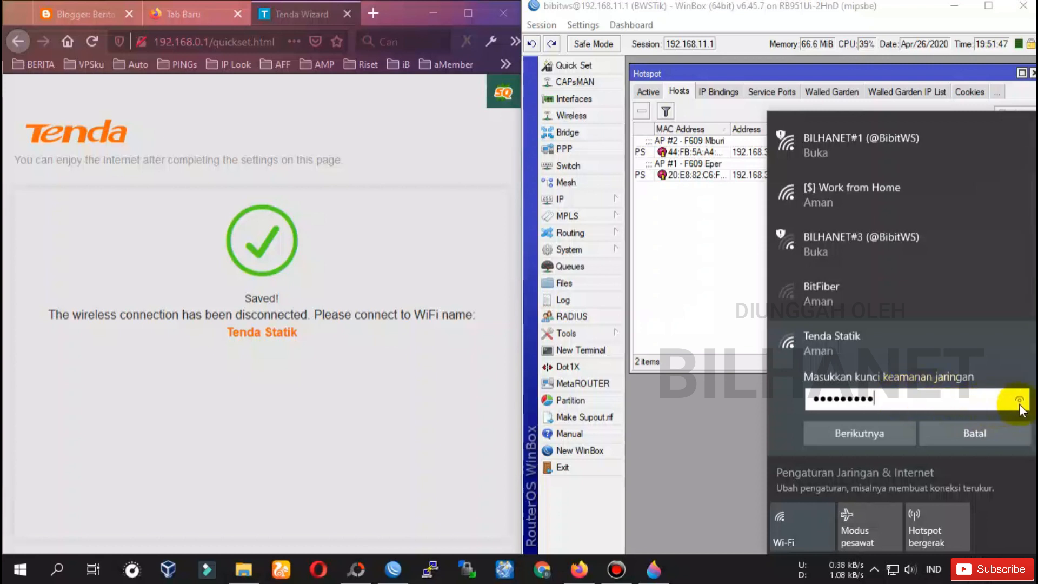
{"action": "left_click", "coordinate": [855, 432]}
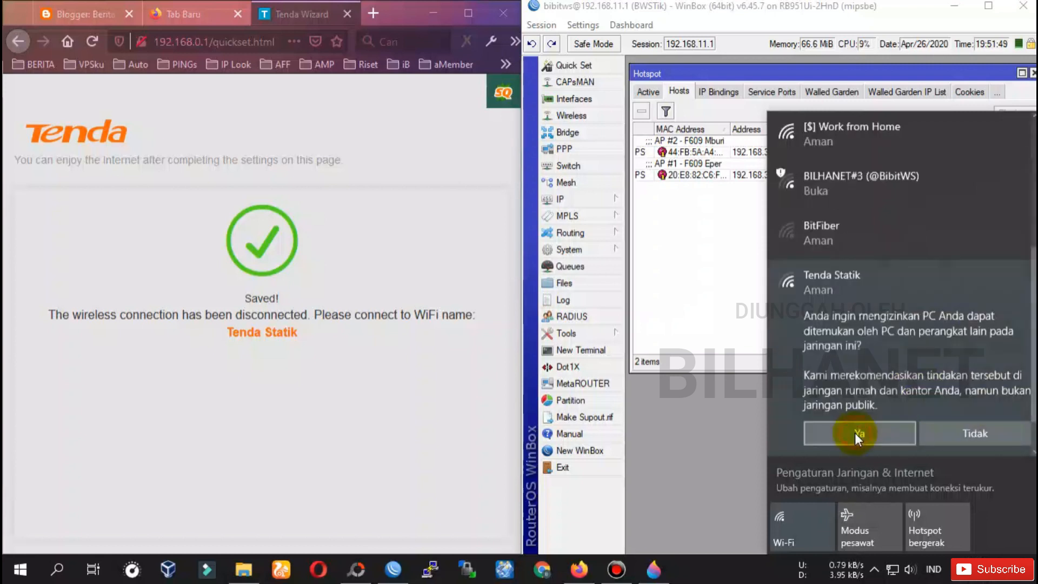
{"action": "left_click", "coordinate": [955, 439]}
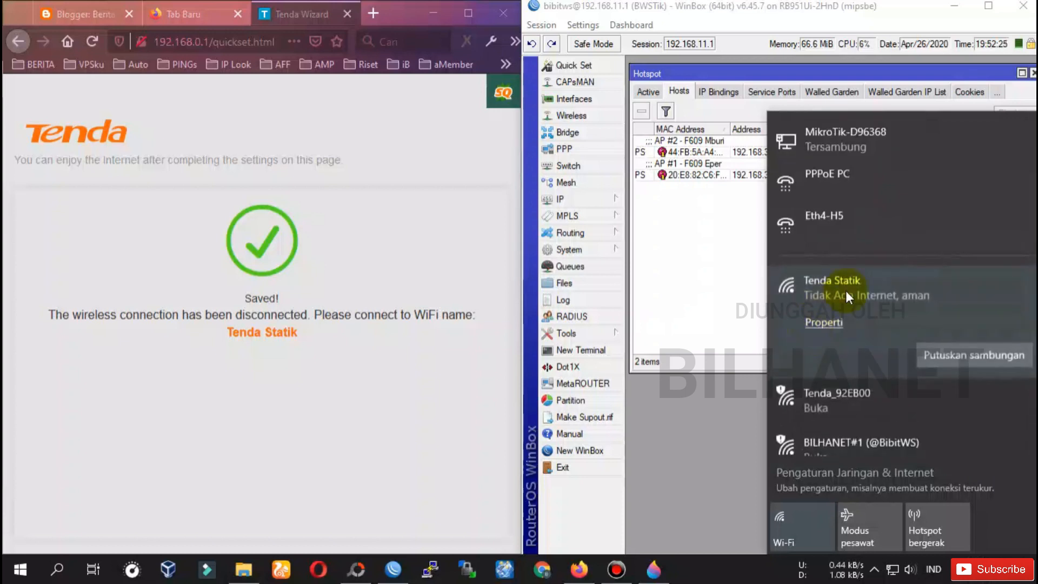
{"action": "left_click", "coordinate": [216, 108]}
{"action": "right_click", "coordinate": [381, 136]}
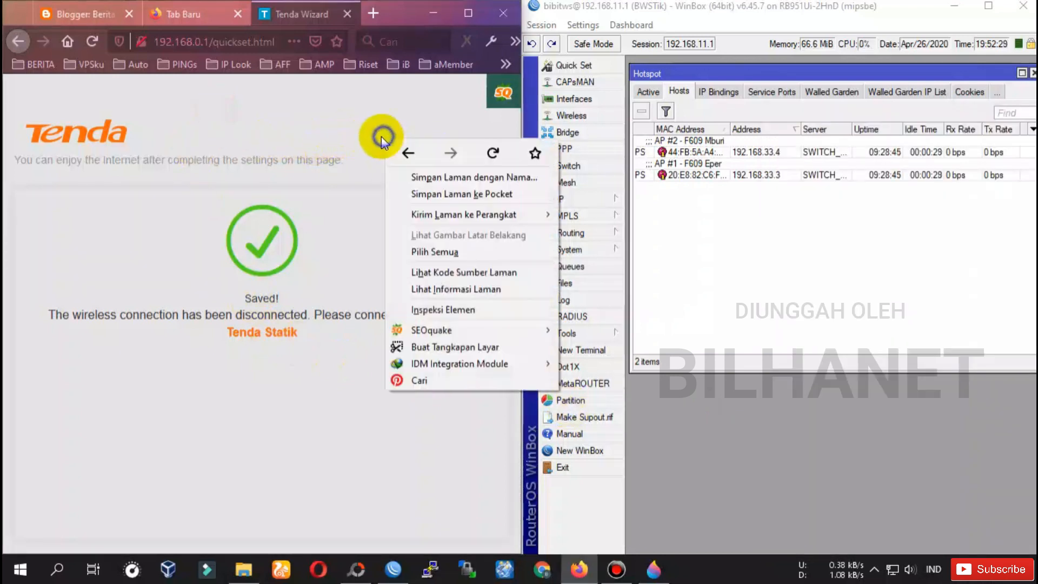
Reload the router page, widen the browser, and open Status then Internet Settings.
{"action": "left_click", "coordinate": [489, 157]}
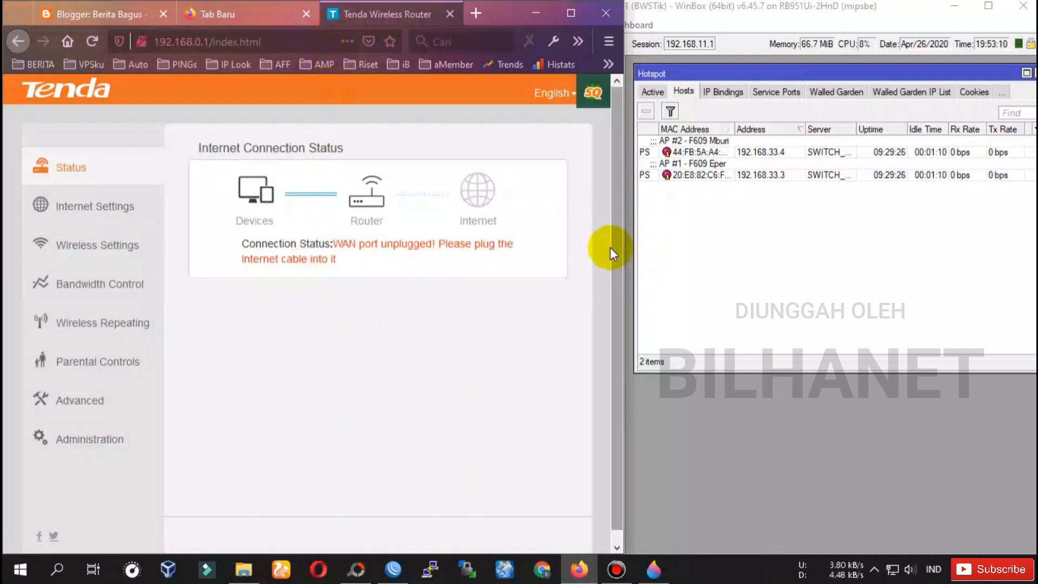
{"action": "left_click_drag", "start_coordinate": [624, 241], "coordinate": [639, 240]}
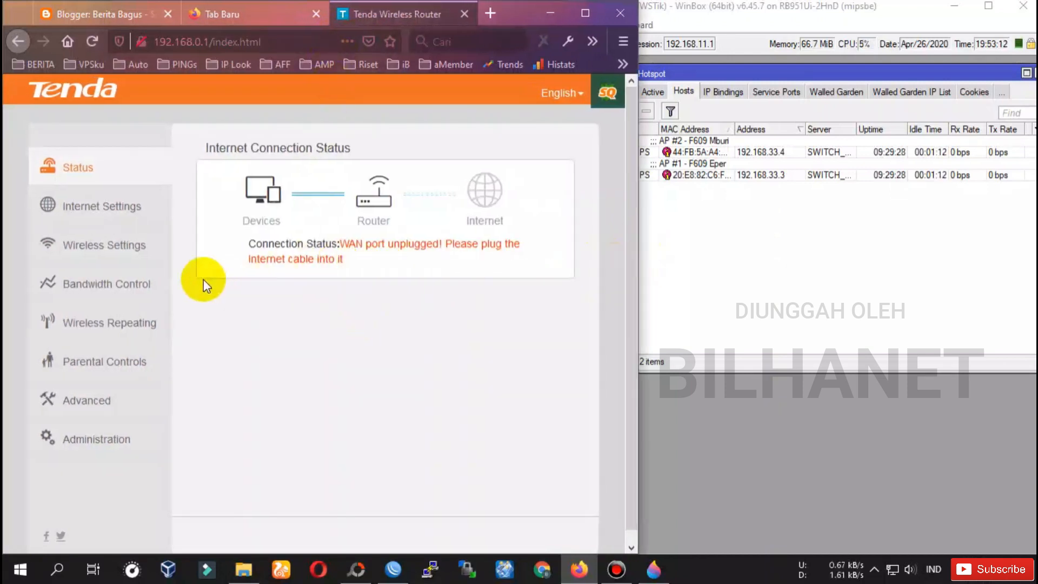
{"action": "left_click", "coordinate": [56, 167]}
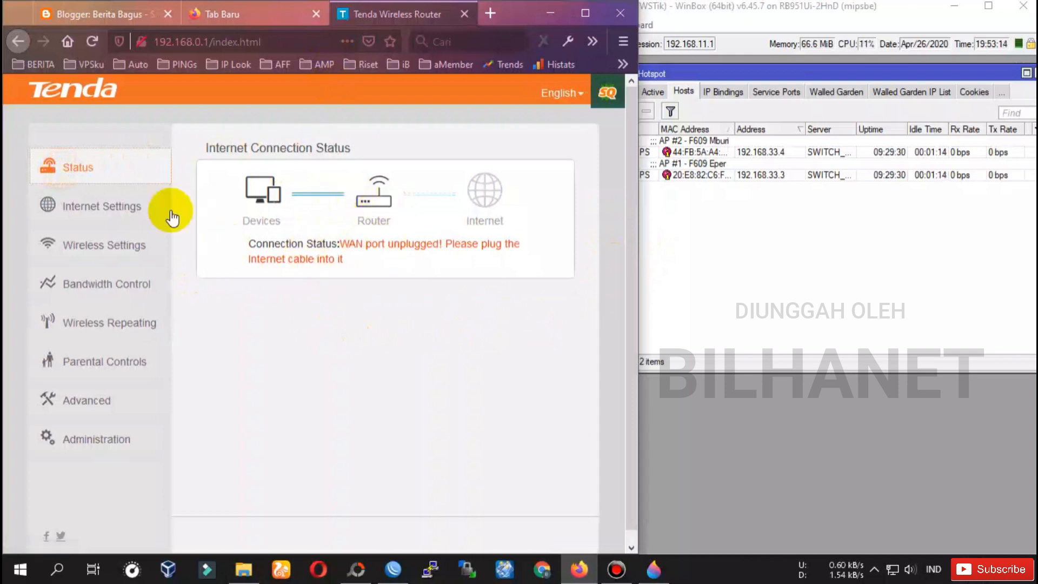
{"action": "left_click", "coordinate": [100, 211]}
Confirm Dynamic IP is the connection type and open Wireless Repeating.
{"action": "left_click", "coordinate": [433, 184]}
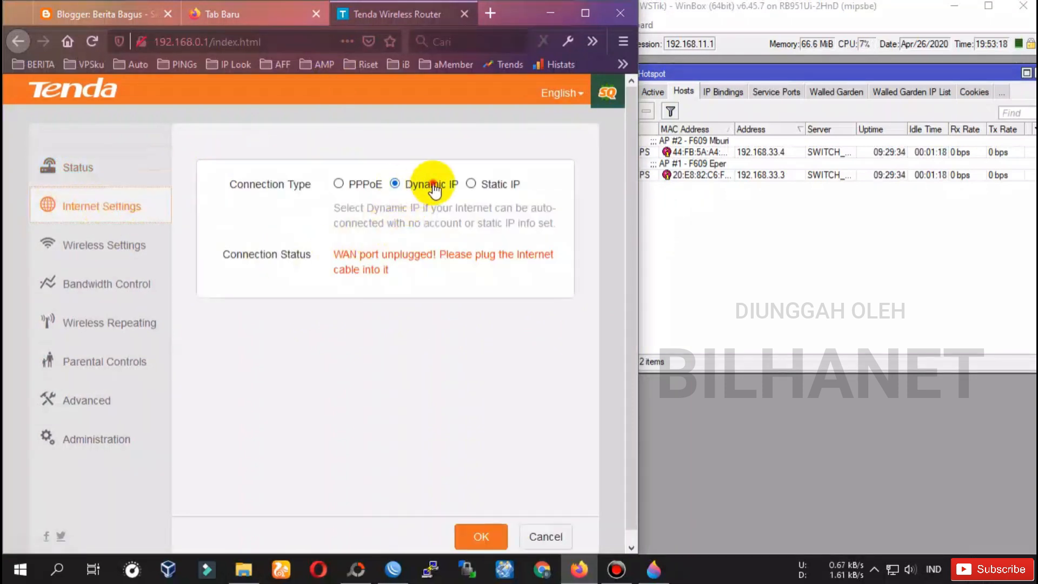
{"action": "left_click_drag", "start_coordinate": [523, 185], "coordinate": [484, 187]}
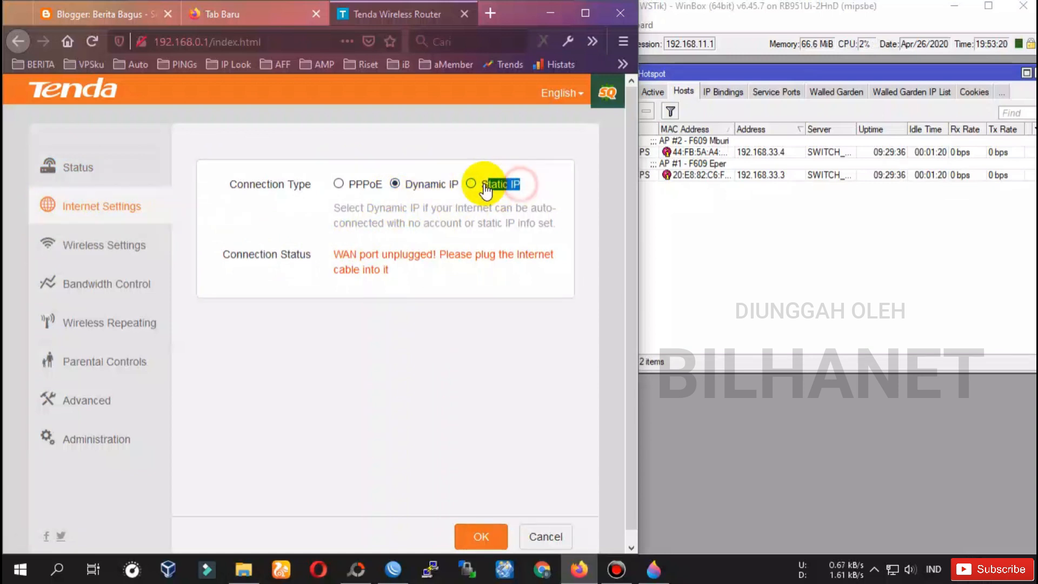
{"action": "left_click", "coordinate": [421, 187]}
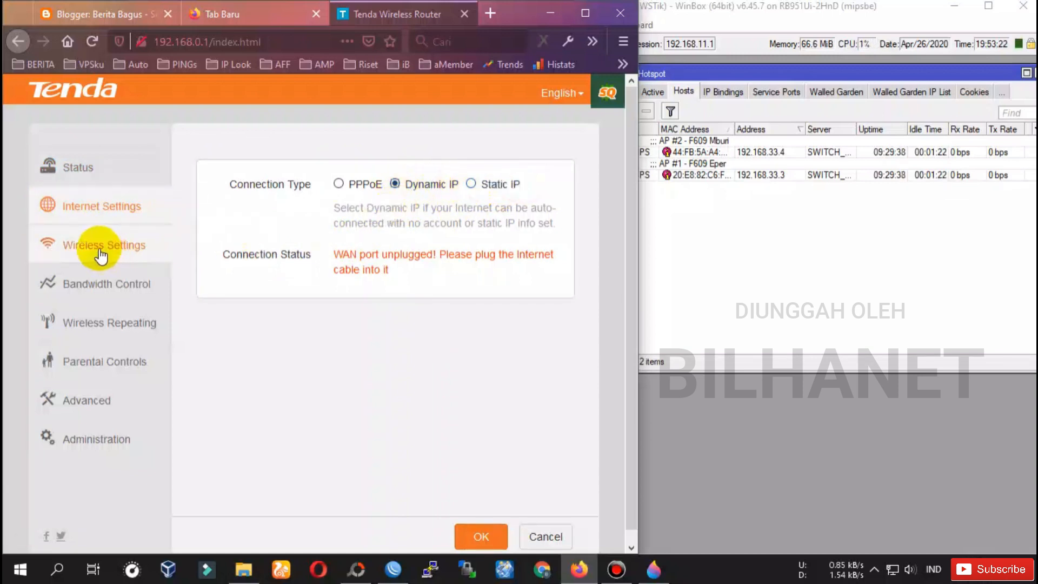
{"action": "left_click", "coordinate": [102, 324]}
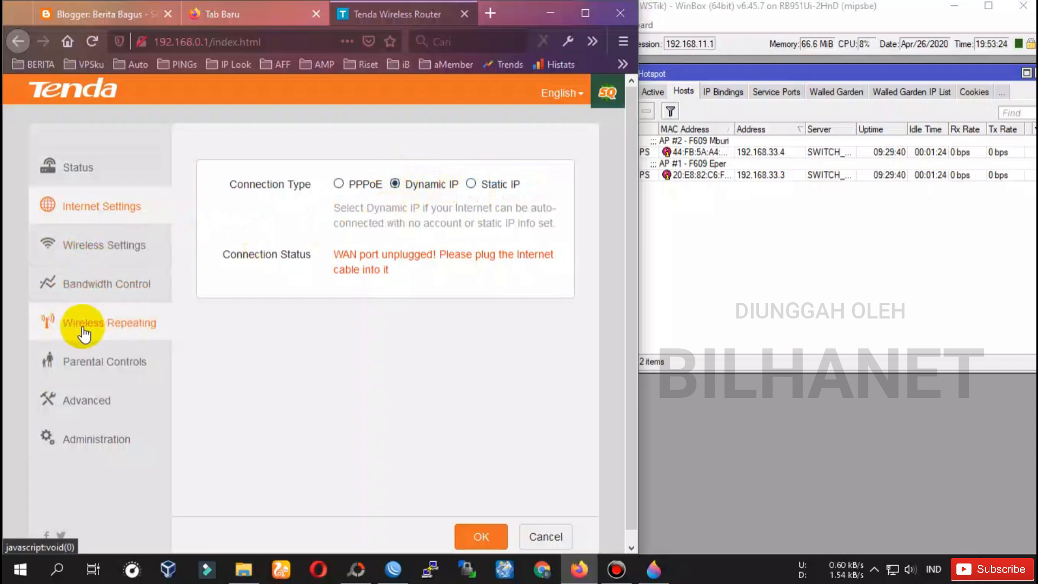
{"action": "left_click", "coordinate": [655, 566]}
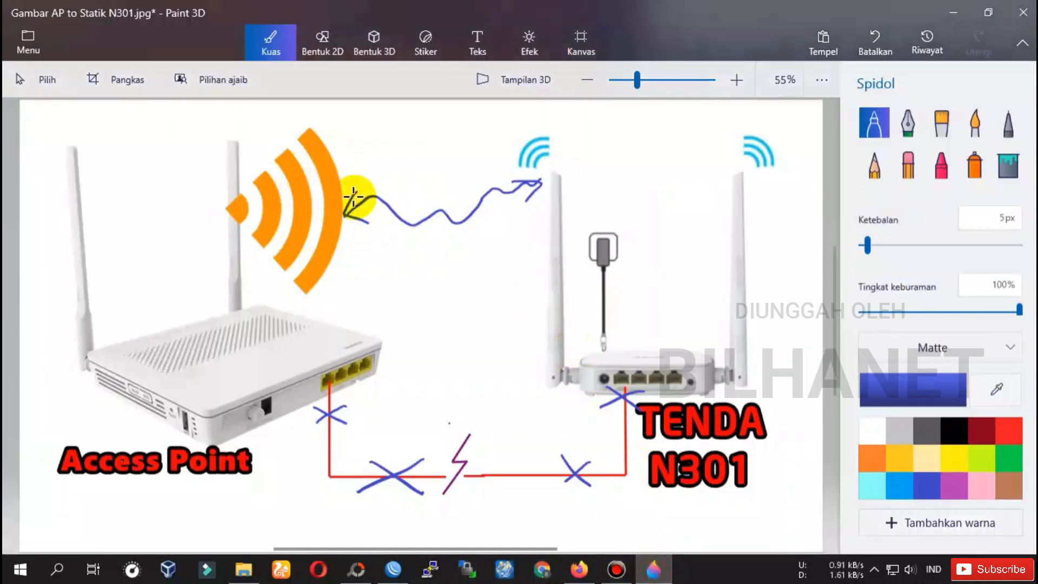
Draw a blue wavy wireless link from the Tenda N301 to the Access Point and cross out the cable.
{"action": "left_click_drag", "start_coordinate": [377, 178], "coordinate": [508, 179]}
{"action": "mouse_move", "coordinate": [385, 455]}
{"action": "left_mouse_down"}
{"action": "mouse_move", "coordinate": [359, 479]}
{"action": "mouse_move", "coordinate": [398, 490]}
{"action": "left_mouse_up"}
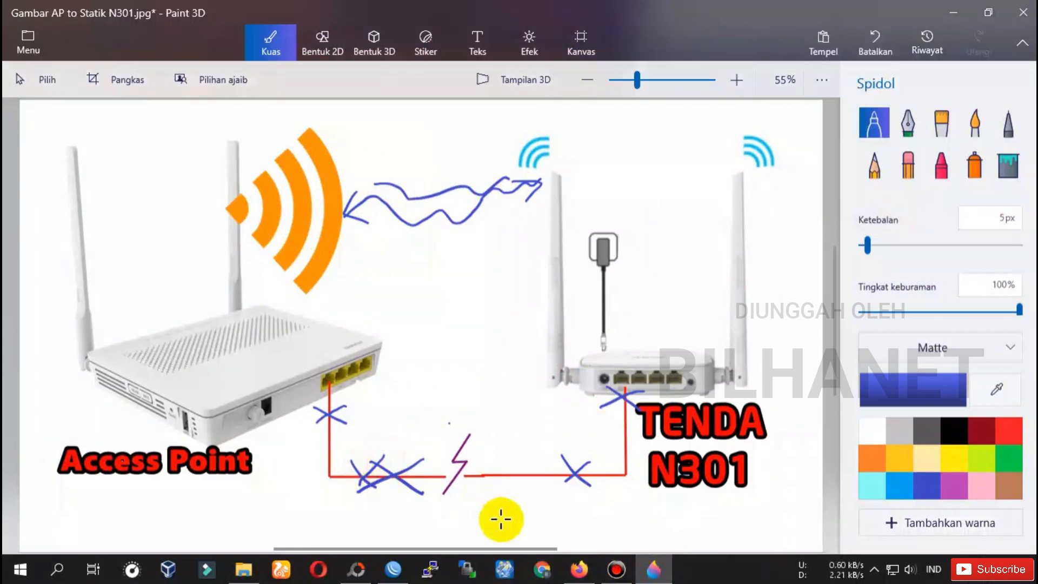
{"action": "left_click", "coordinate": [579, 568]}
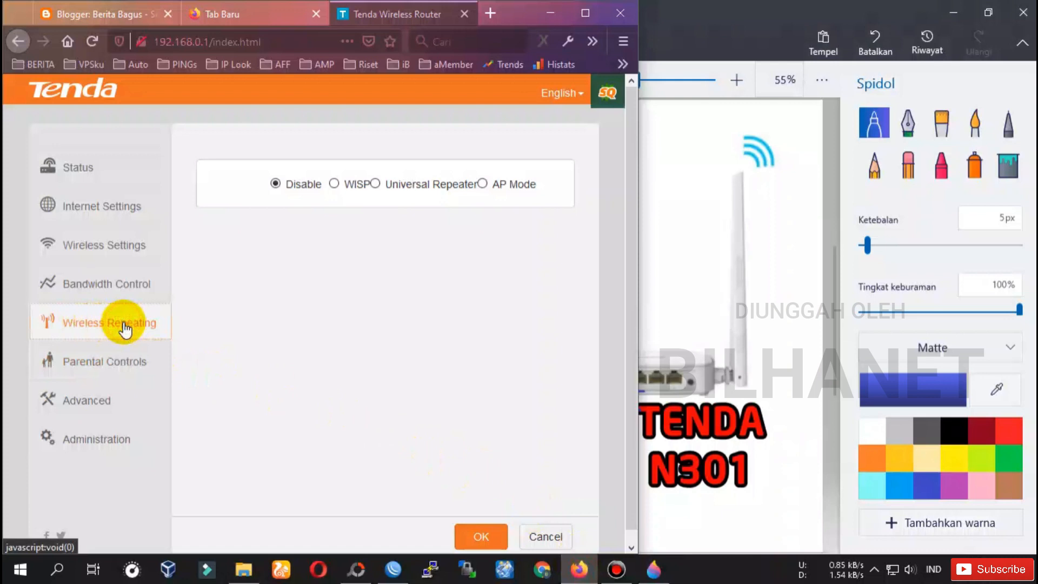
Set repeating to WISP and select BILHANET#1 (80% signal) as the base station network.
{"action": "left_click", "coordinate": [357, 190]}
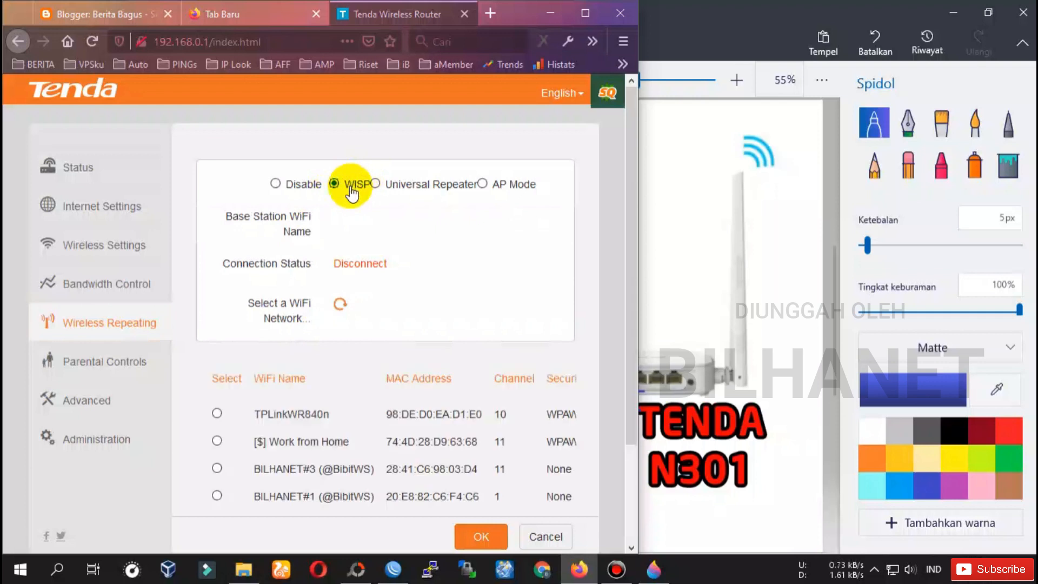
{"action": "scroll", "coordinate": [345, 264], "scroll_direction": "down", "scroll_amount": 1}
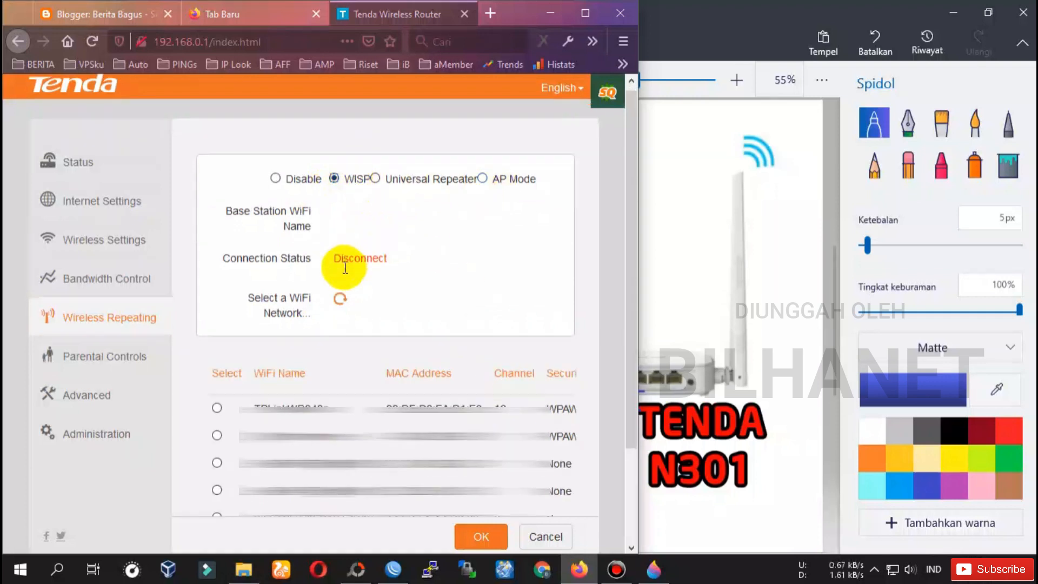
{"action": "scroll", "coordinate": [344, 267], "scroll_direction": "down", "scroll_amount": 3}
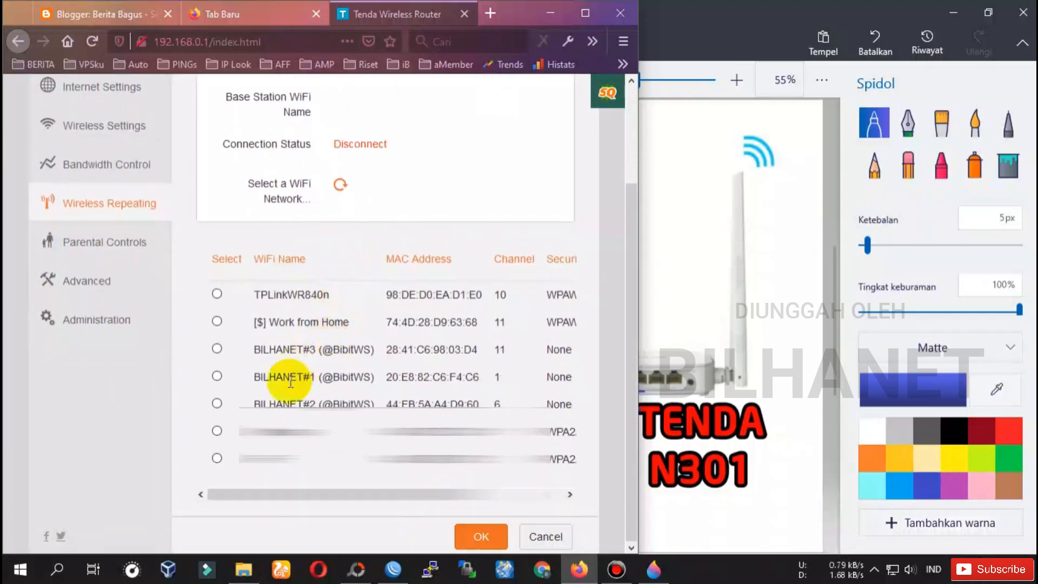
{"action": "scroll", "coordinate": [276, 379], "scroll_direction": "up", "scroll_amount": 1}
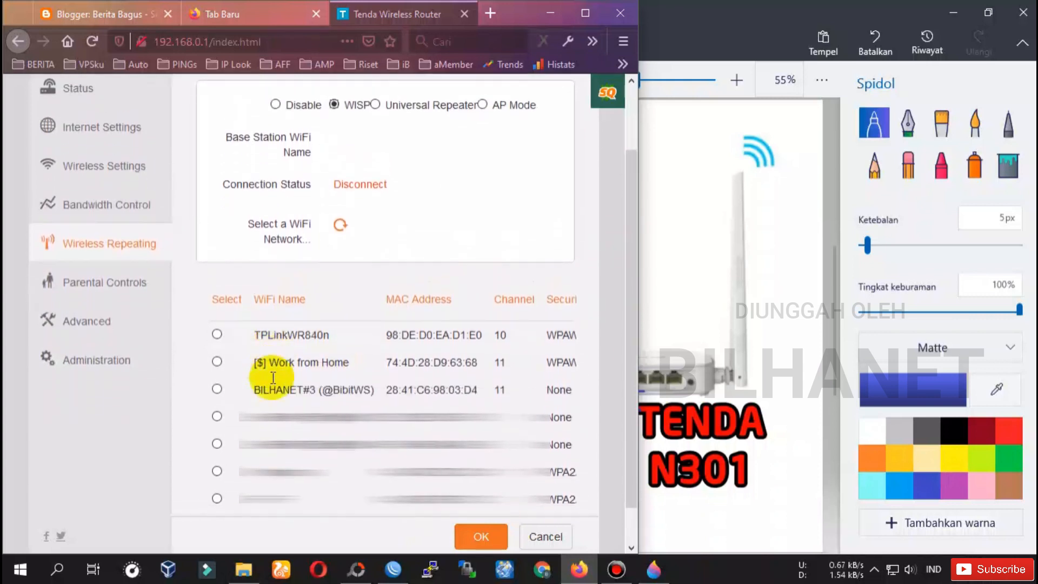
{"action": "scroll", "coordinate": [273, 377], "scroll_direction": "down", "scroll_amount": 1}
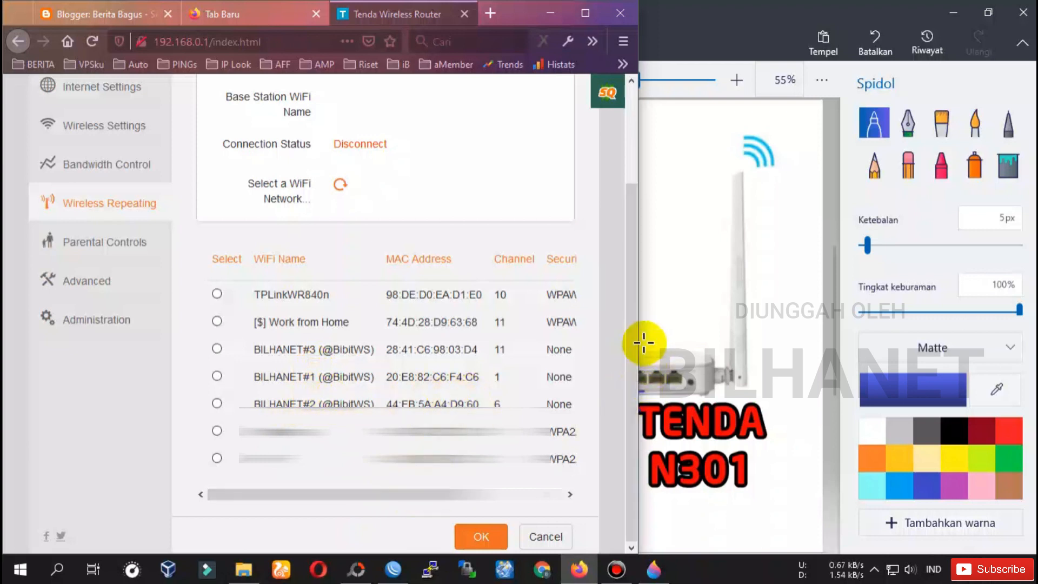
{"action": "left_click_drag", "start_coordinate": [639, 342], "coordinate": [766, 345]}
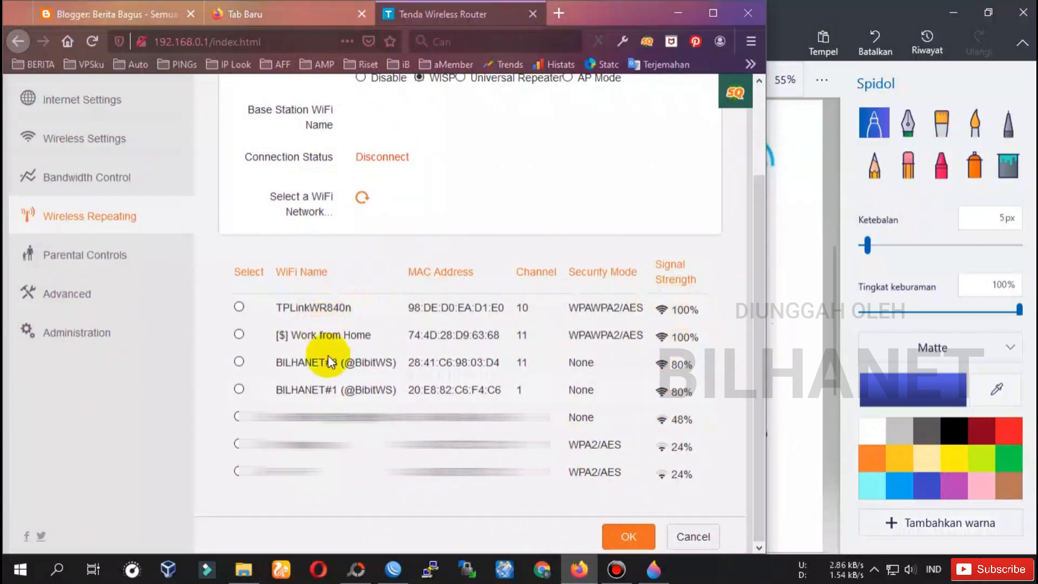
{"action": "left_click", "coordinate": [239, 389]}
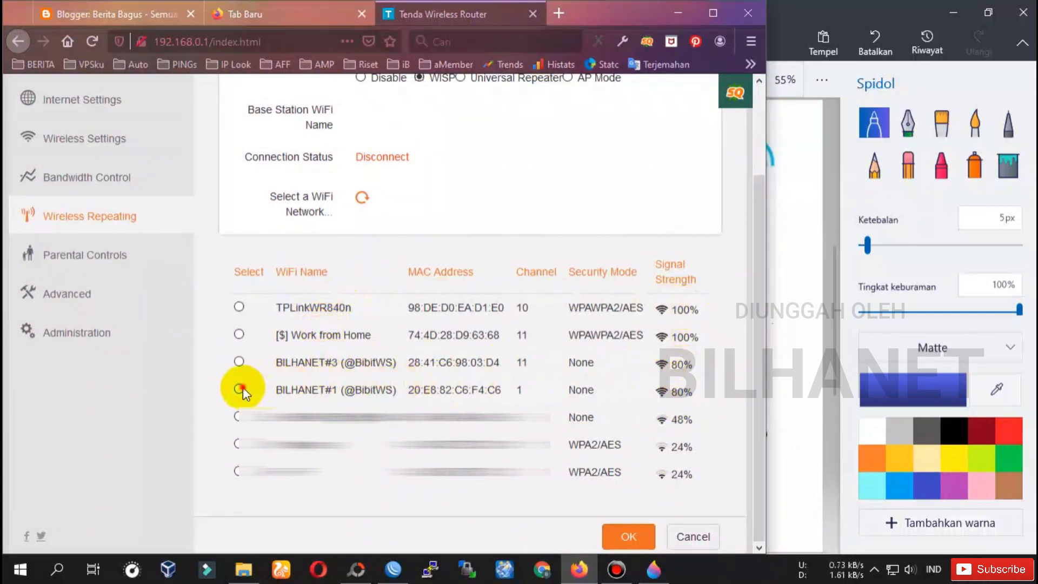
{"action": "scroll", "coordinate": [325, 389], "scroll_direction": "down", "scroll_amount": 1}
{"action": "scroll", "coordinate": [343, 402], "scroll_direction": "down", "scroll_amount": 3}
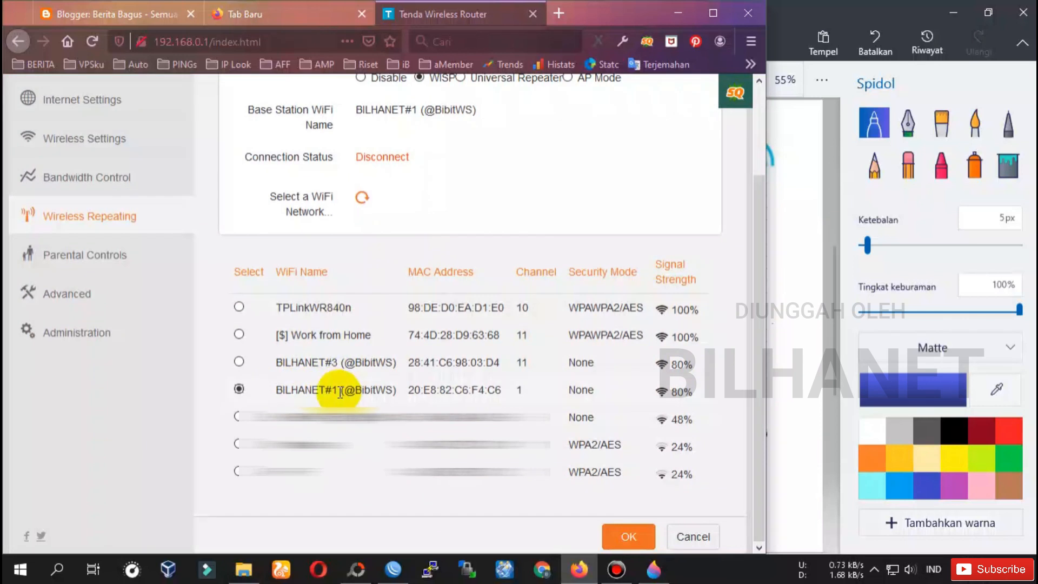
{"action": "double_click", "coordinate": [681, 391]}
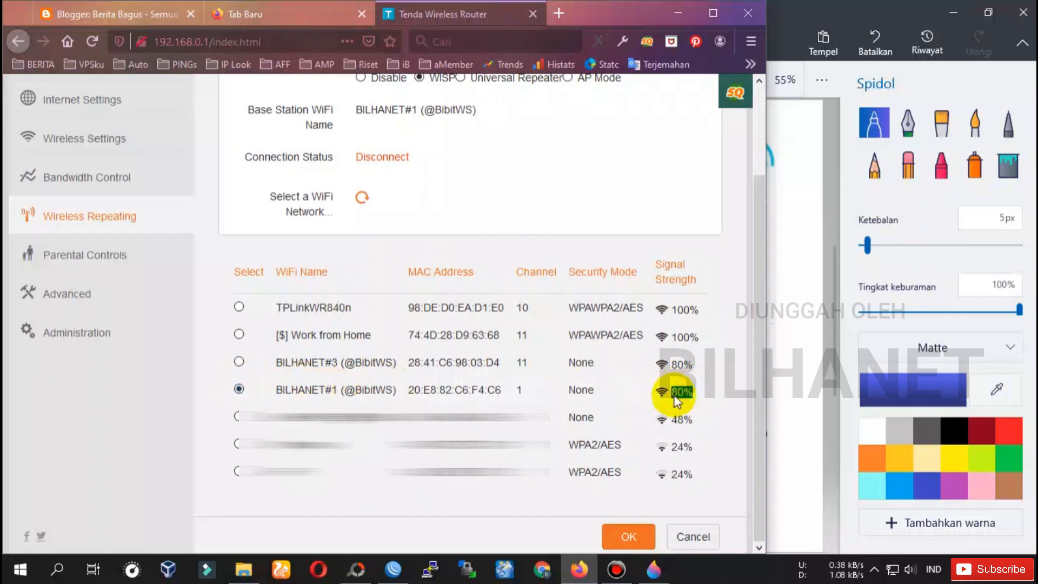
Save the WISP settings and confirm the router reboot.
{"action": "left_click", "coordinate": [627, 538]}
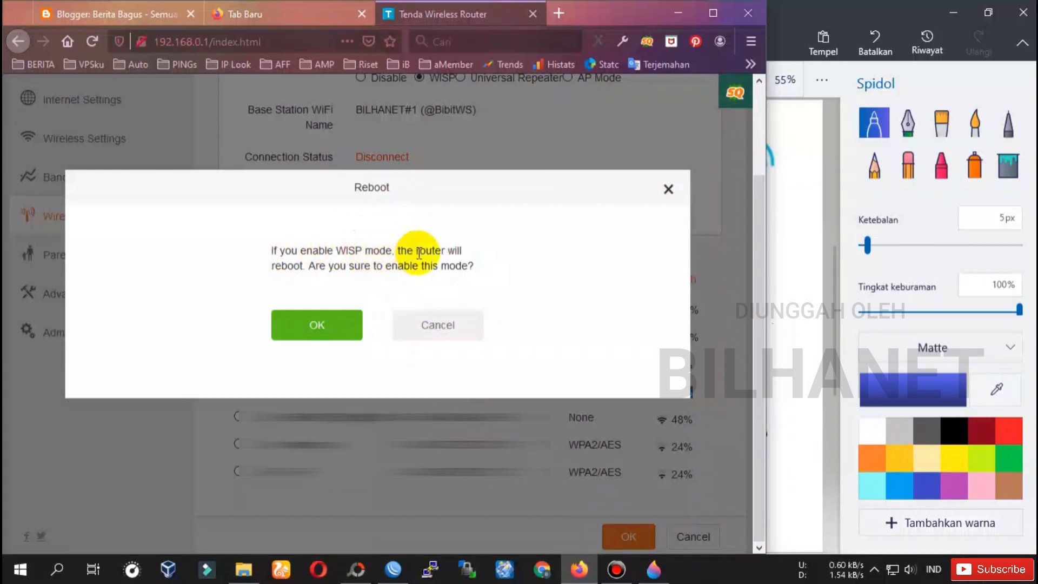
{"action": "double_click", "coordinate": [284, 266]}
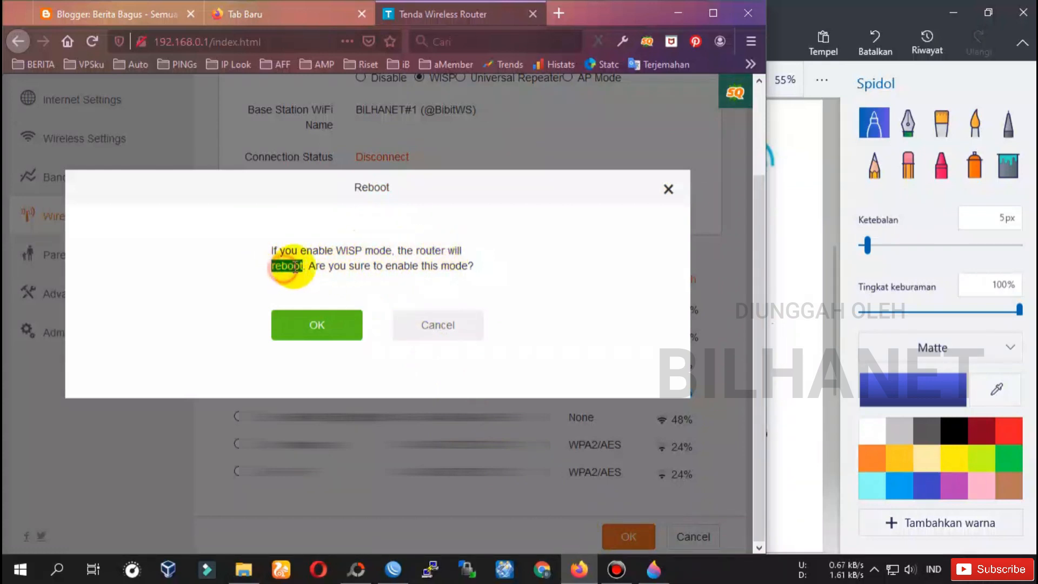
{"action": "left_click", "coordinate": [323, 327]}
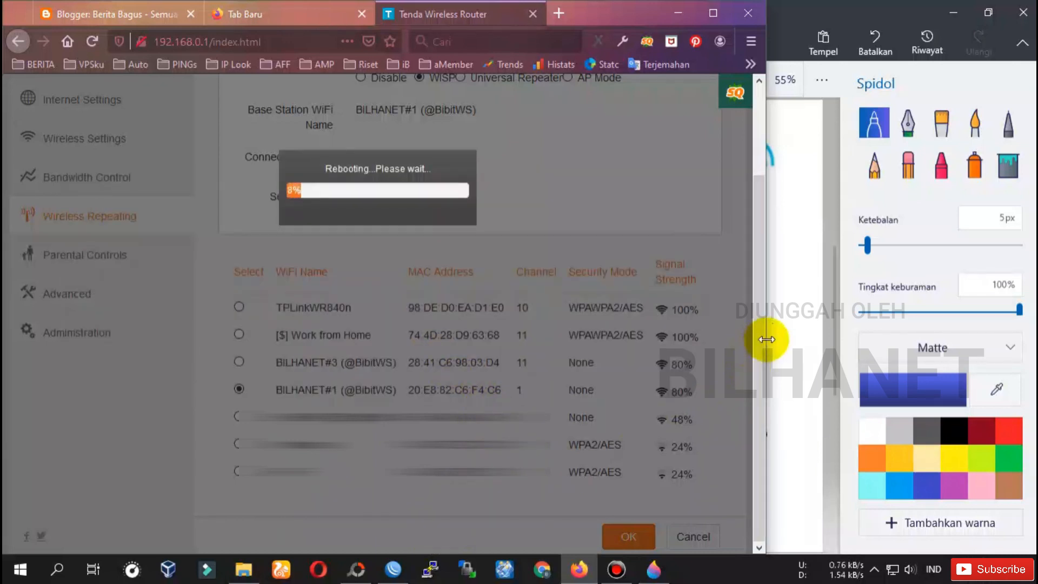
Show WinBox's IP > Hotspot > Hosts list and select the new host 192.168.33.36.
{"action": "left_click", "coordinate": [968, 16]}
{"action": "left_click_drag", "start_coordinate": [770, 336], "coordinate": [516, 308]}
{"action": "left_click", "coordinate": [393, 572]}
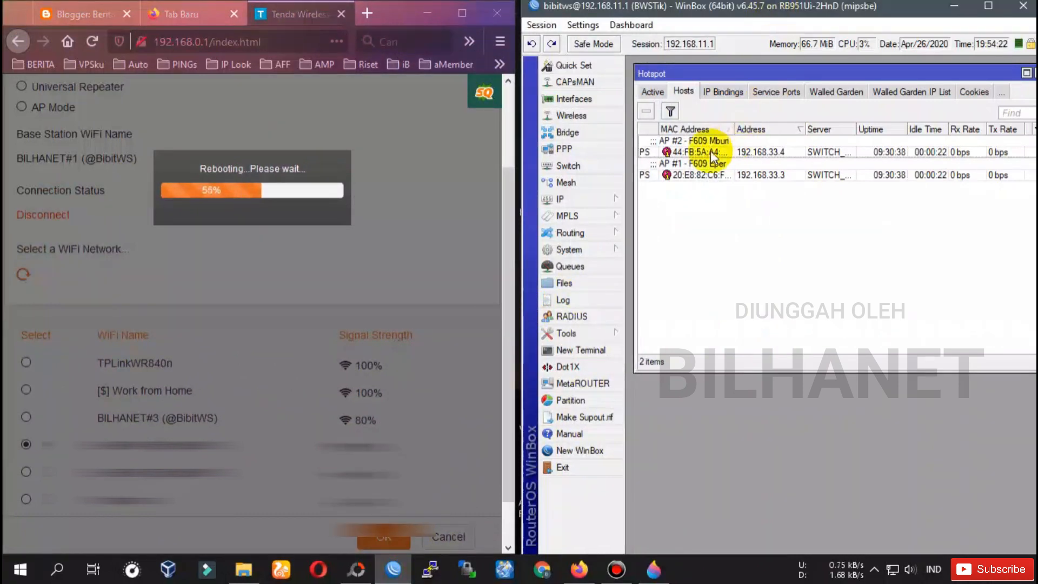
{"action": "left_click", "coordinate": [581, 204]}
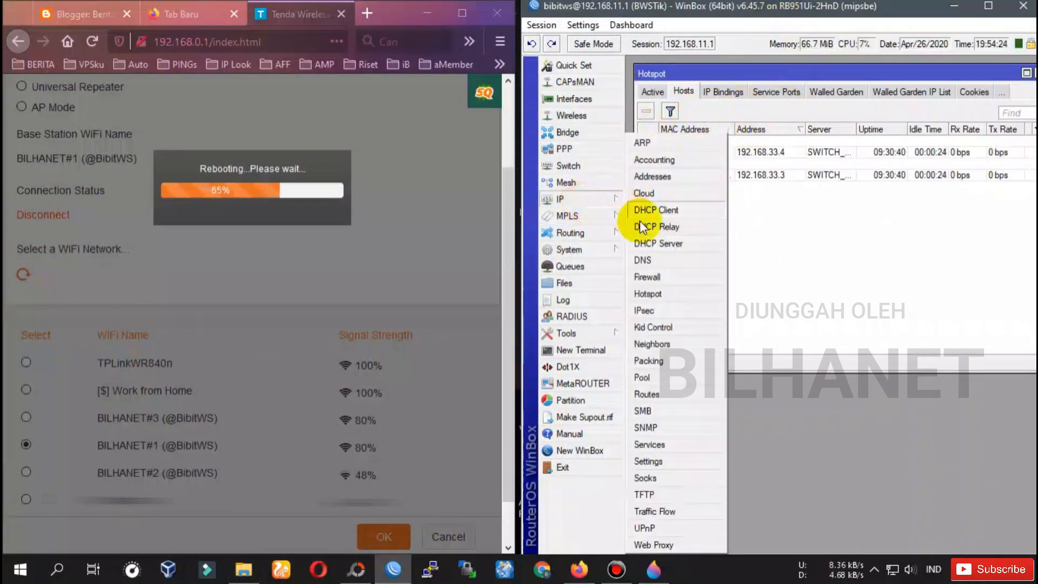
{"action": "left_click", "coordinate": [655, 287]}
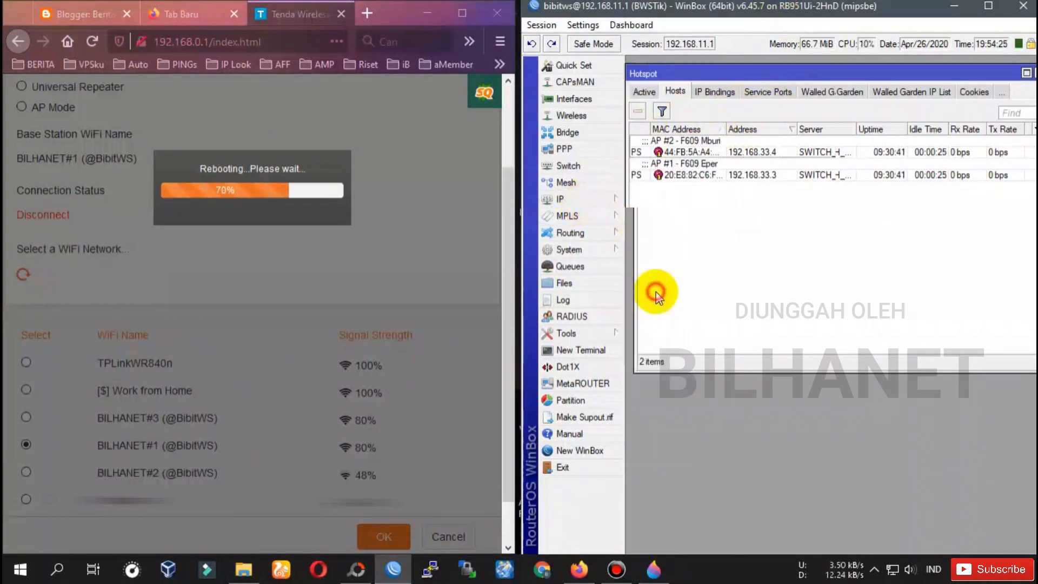
{"action": "left_click", "coordinate": [651, 94]}
{"action": "left_click", "coordinate": [729, 93]}
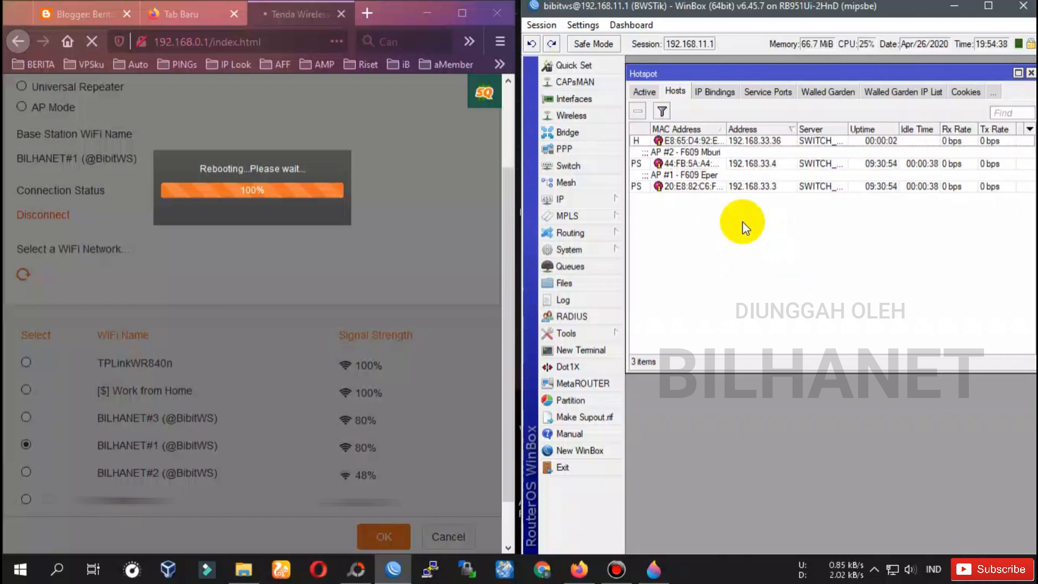
{"action": "left_click", "coordinate": [782, 144]}
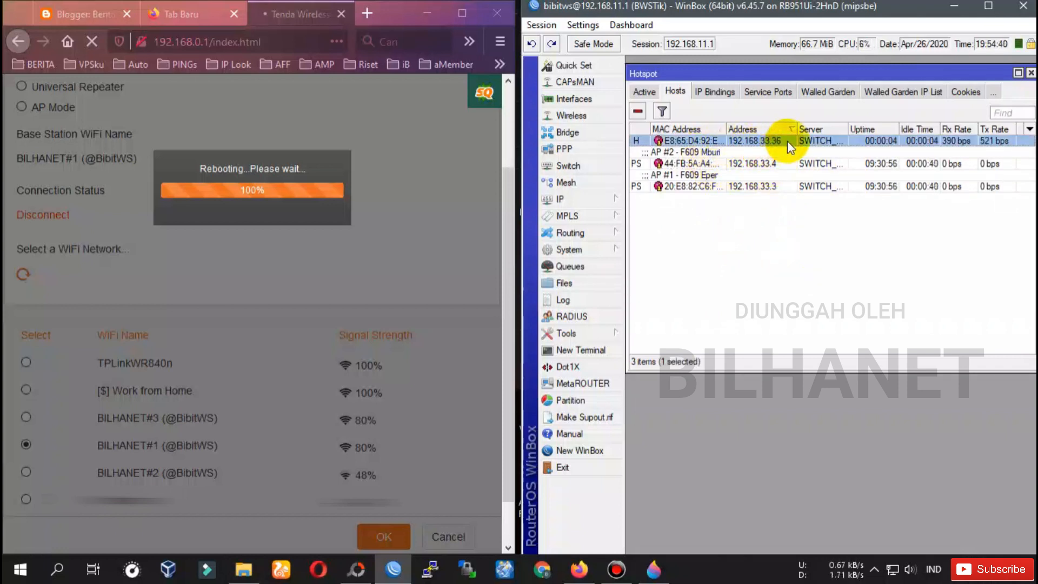
Connect the laptop to the Tenda Statik Wi-Fi network.
{"action": "left_click", "coordinate": [892, 570]}
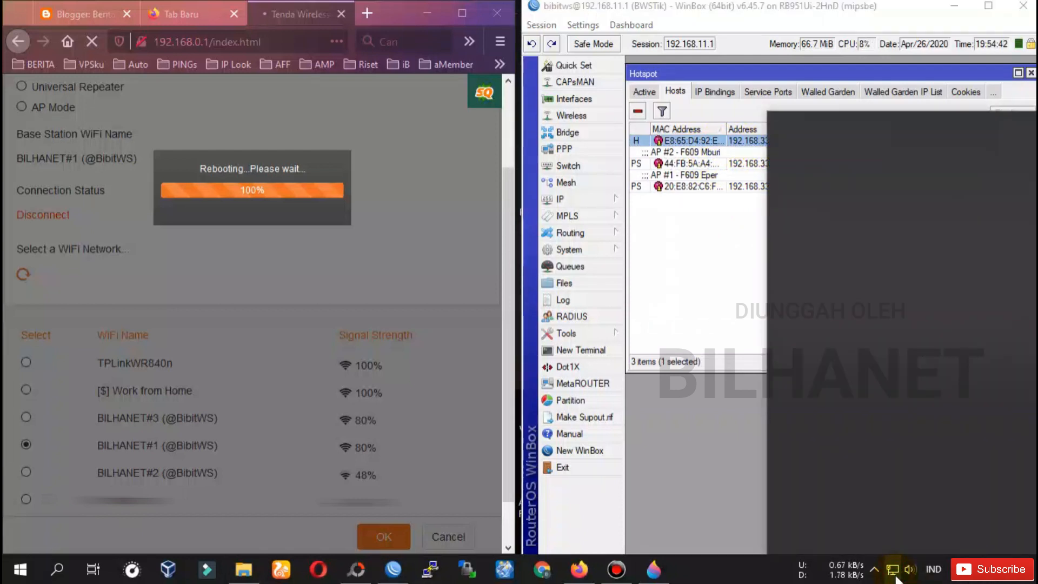
{"action": "left_click", "coordinate": [837, 289]}
{"action": "left_click", "coordinate": [974, 358]}
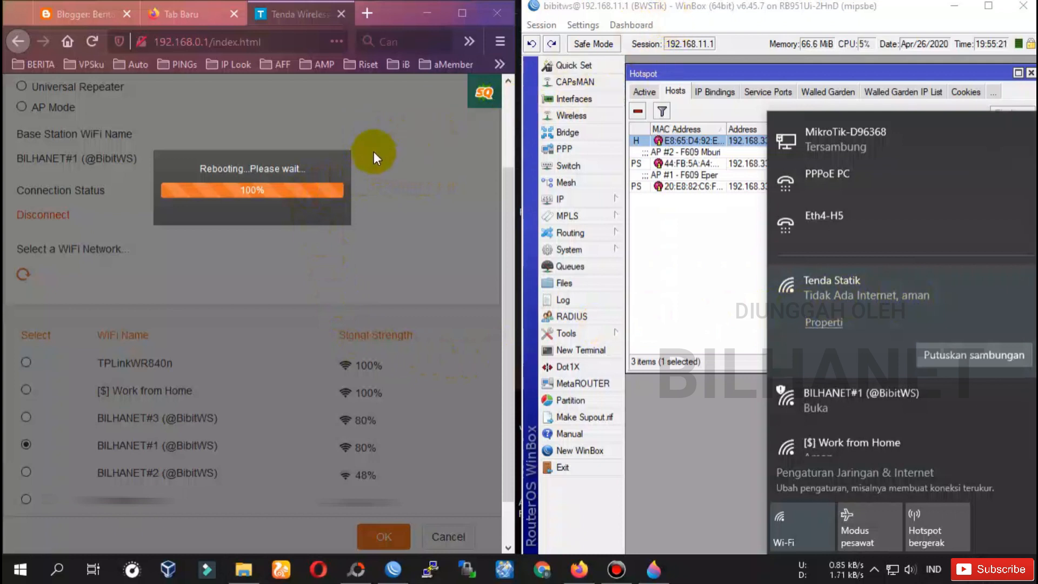
{"action": "left_click", "coordinate": [740, 8]}
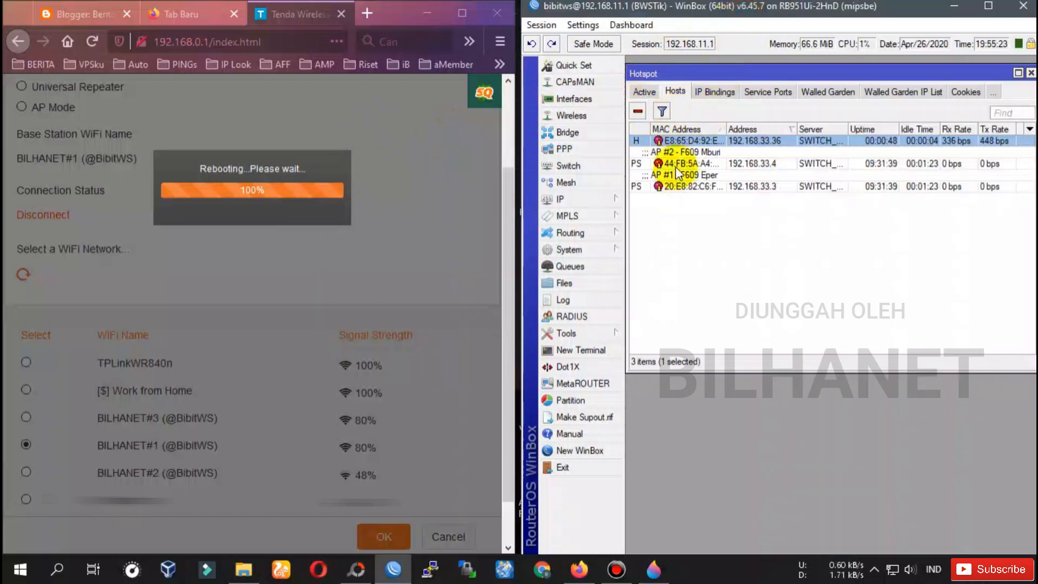
Reopen the hotspot hosts list and open the details of host 192.168.33.36.
{"action": "left_click", "coordinate": [566, 200]}
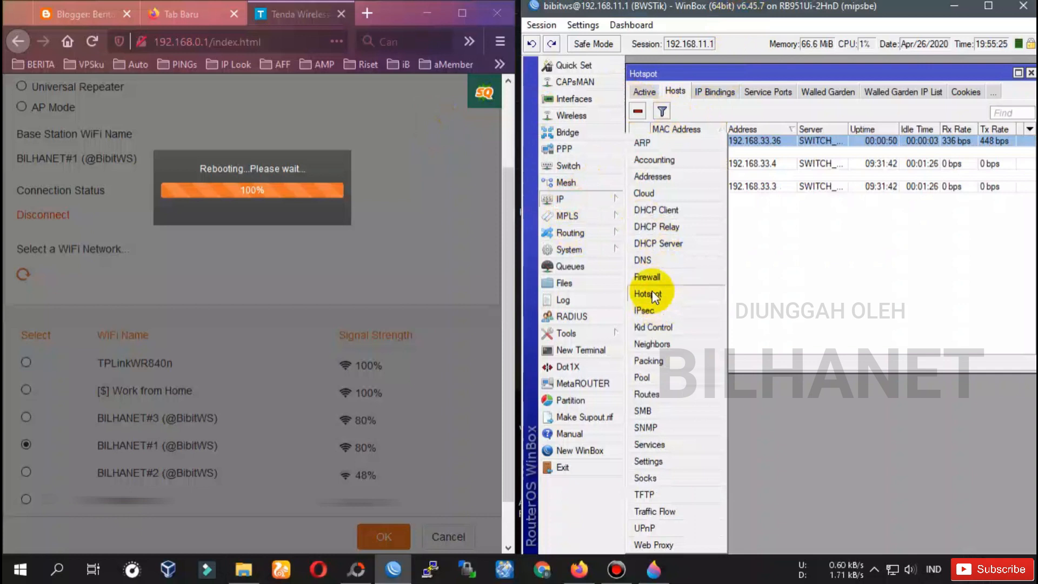
{"action": "left_click", "coordinate": [652, 294]}
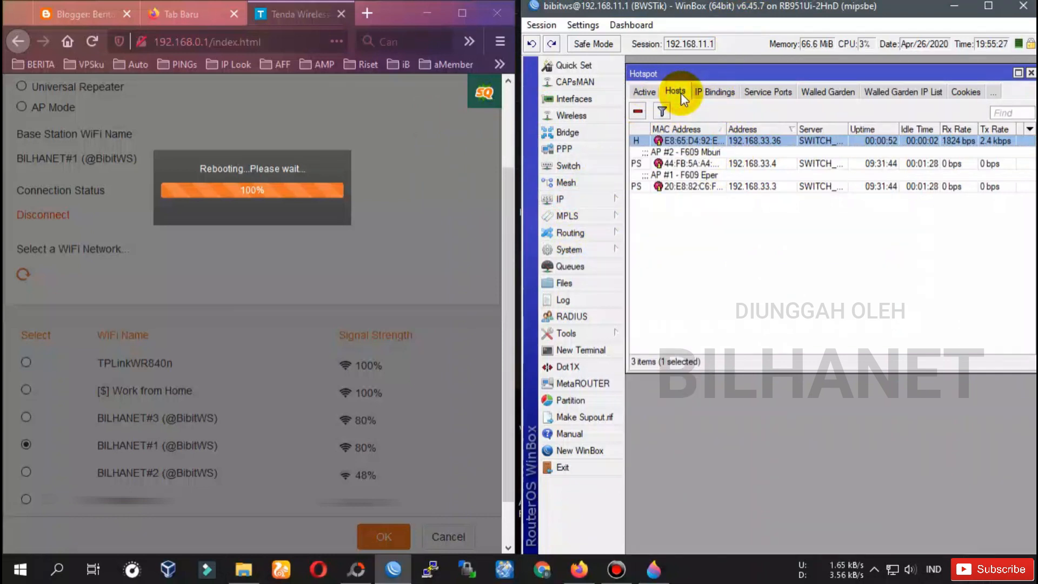
{"action": "left_click", "coordinate": [821, 143]}
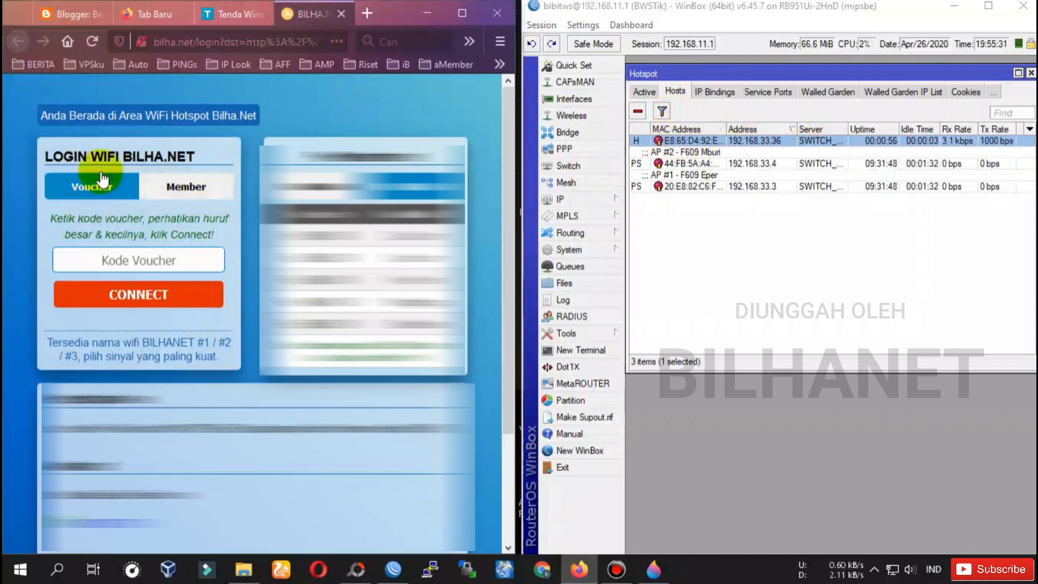
{"action": "left_click_drag", "start_coordinate": [48, 156], "coordinate": [119, 156]}
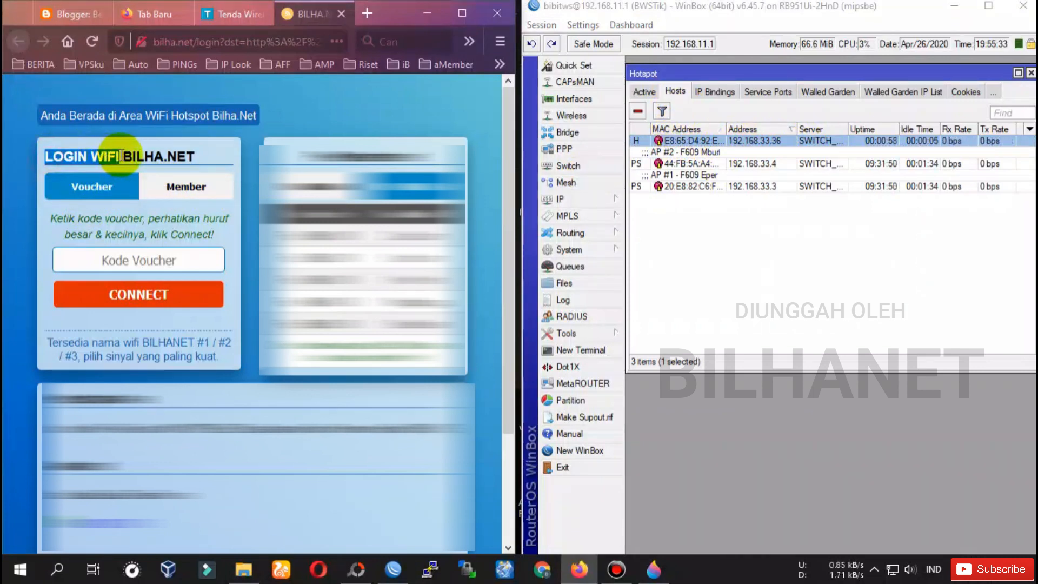
{"action": "double_click", "coordinate": [775, 142]}
{"action": "left_click_drag", "start_coordinate": [815, 189], "coordinate": [744, 156]}
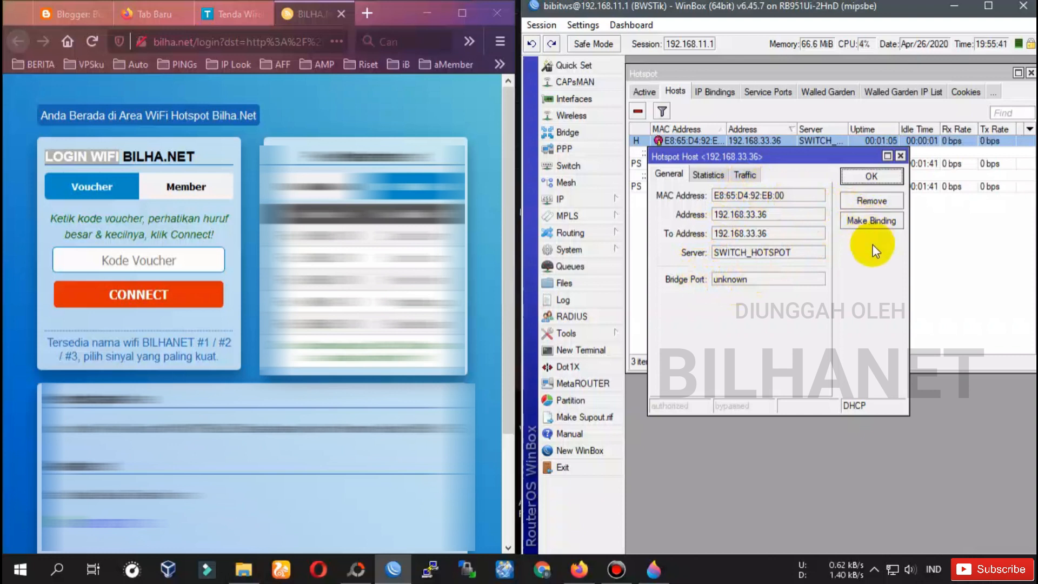
Make a binding for 192.168.33.36 on server SWITCH_HOTSPOT with type bypassed.
{"action": "left_click", "coordinate": [870, 225]}
{"action": "left_click_drag", "start_coordinate": [843, 145], "coordinate": [801, 196]}
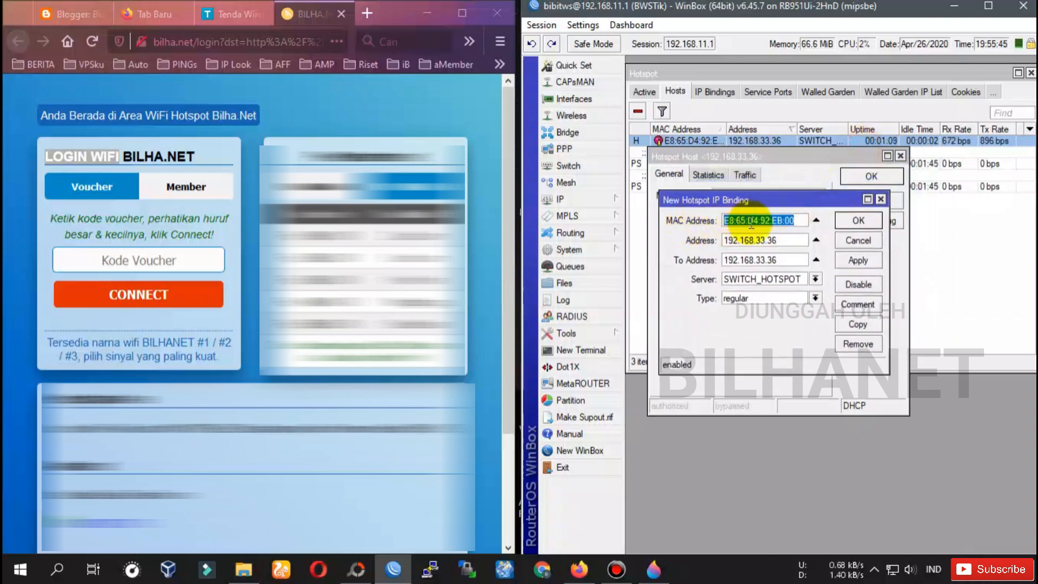
{"action": "left_click_drag", "start_coordinate": [790, 240], "coordinate": [731, 240]}
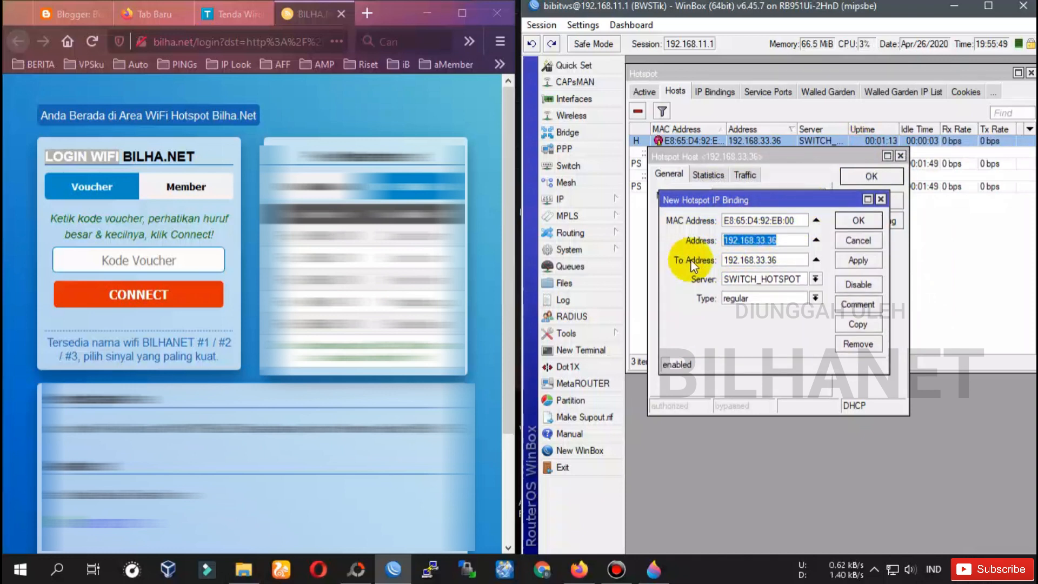
{"action": "left_click_drag", "start_coordinate": [779, 260], "coordinate": [719, 260]}
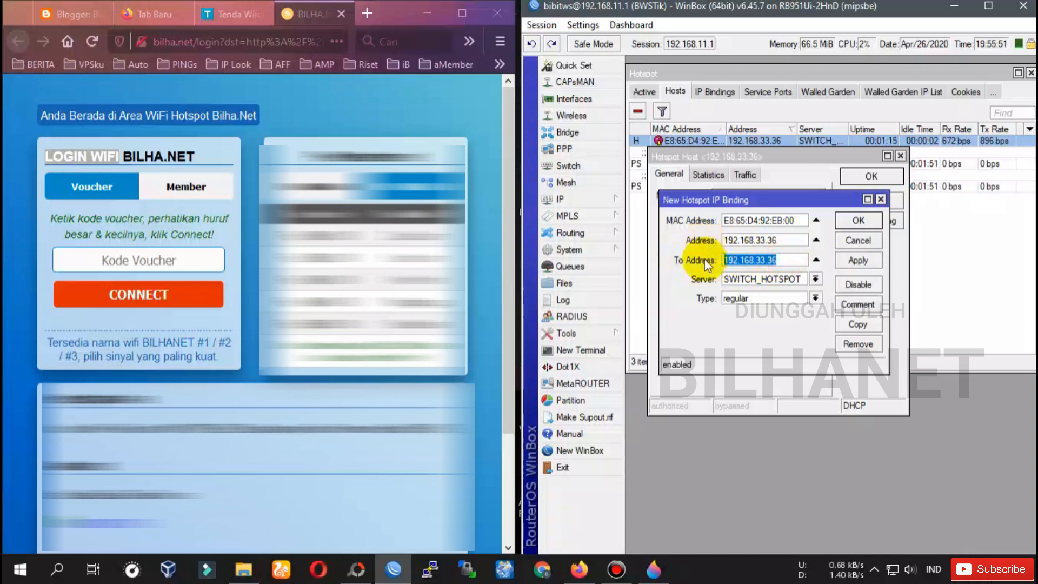
{"action": "left_click", "coordinate": [749, 278]}
{"action": "left_click", "coordinate": [730, 290]}
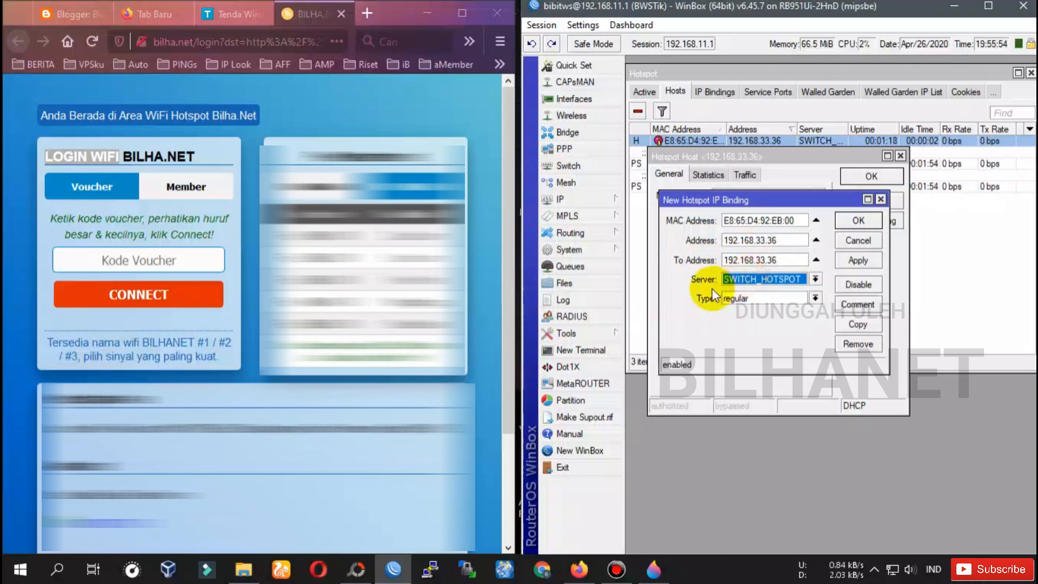
{"action": "left_click", "coordinate": [748, 298]}
{"action": "left_click", "coordinate": [748, 321]}
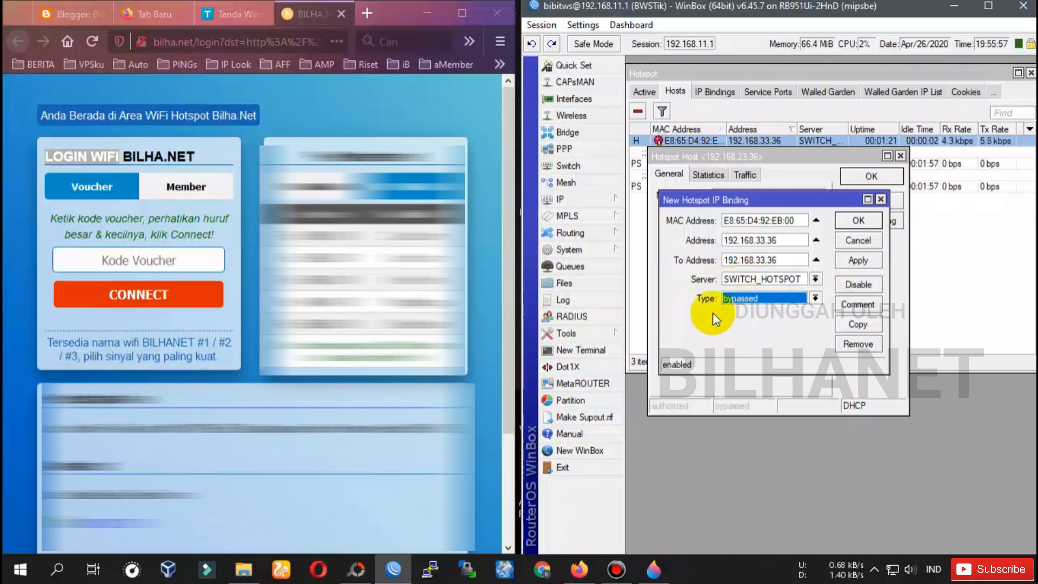
{"action": "left_click", "coordinate": [741, 301]}
{"action": "left_click", "coordinate": [740, 301]}
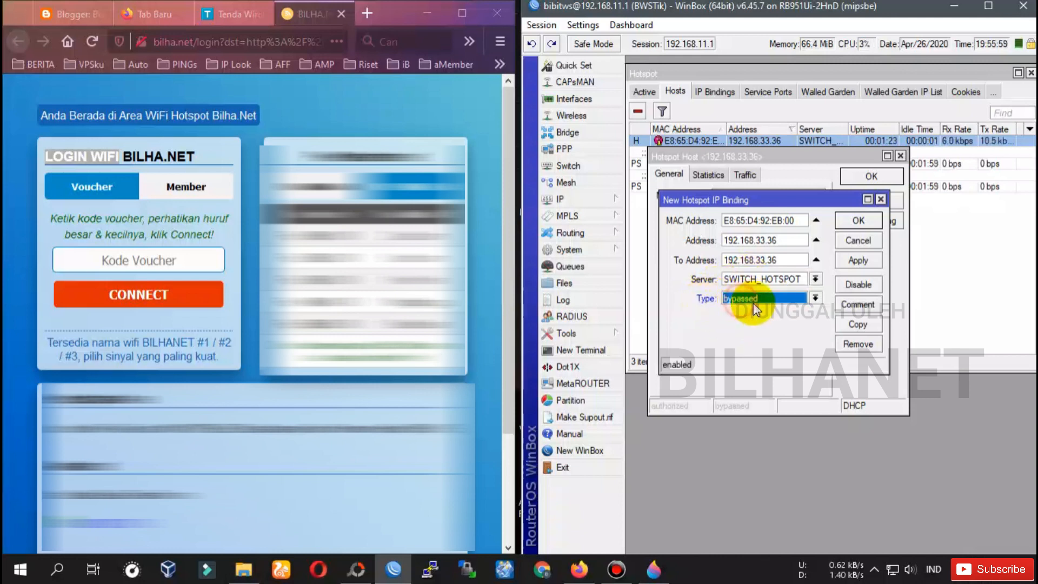
Comment the binding 'Static IP TENDA', apply it and confirm with OK.
{"action": "left_click", "coordinate": [857, 304]}
{"action": "left_click_drag", "start_coordinate": [921, 276], "coordinate": [744, 333]}
{"action": "left_click", "coordinate": [774, 373]}
{"action": "type", "text": "Static IP TENDA"}
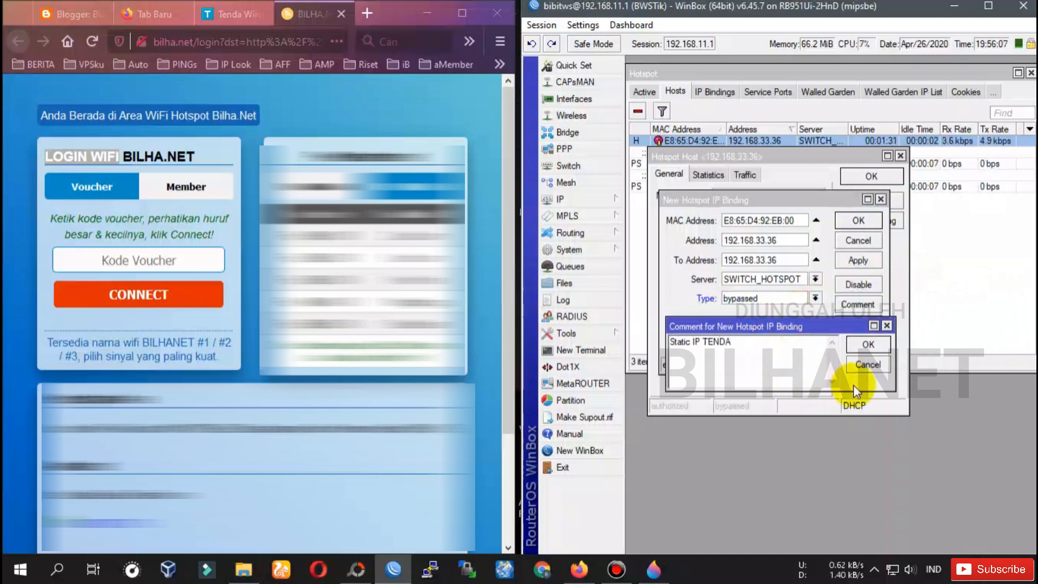
{"action": "left_click", "coordinate": [867, 344]}
{"action": "left_click", "coordinate": [856, 261]}
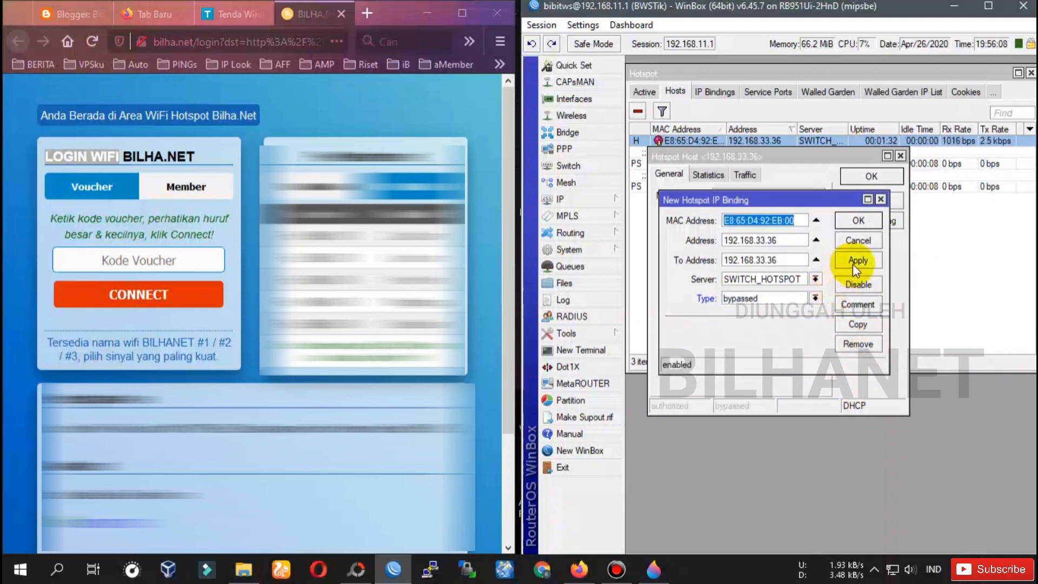
{"action": "left_click", "coordinate": [858, 220]}
{"action": "left_click", "coordinate": [757, 151]}
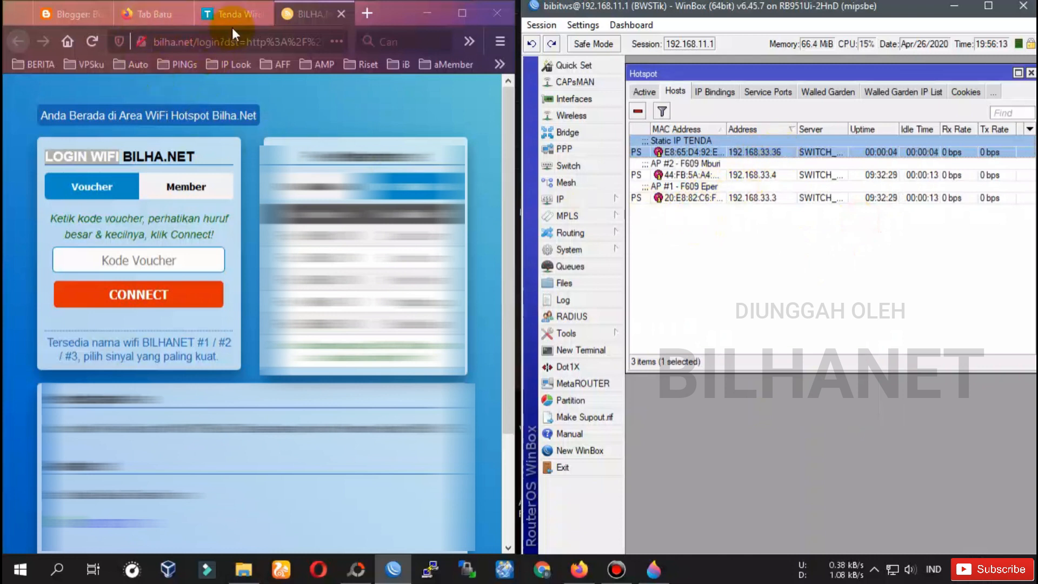
Close the BILHA.NET login tab and reload the Tenda router page.
{"action": "left_click", "coordinate": [343, 15]}
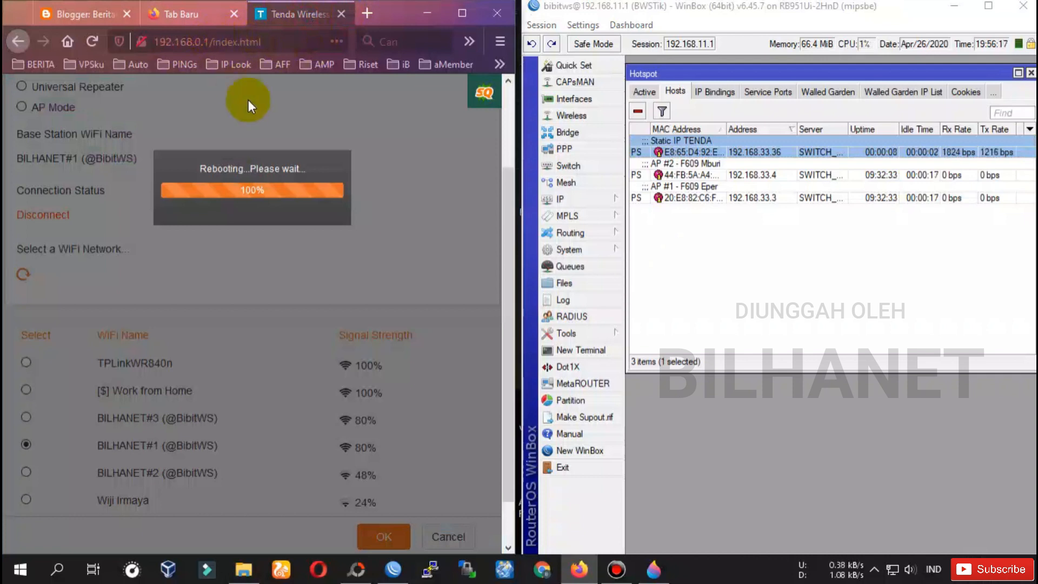
{"action": "right_click", "coordinate": [265, 165]}
{"action": "left_click", "coordinate": [328, 129]}
{"action": "right_click", "coordinate": [328, 130]}
{"action": "left_click", "coordinate": [435, 147]}
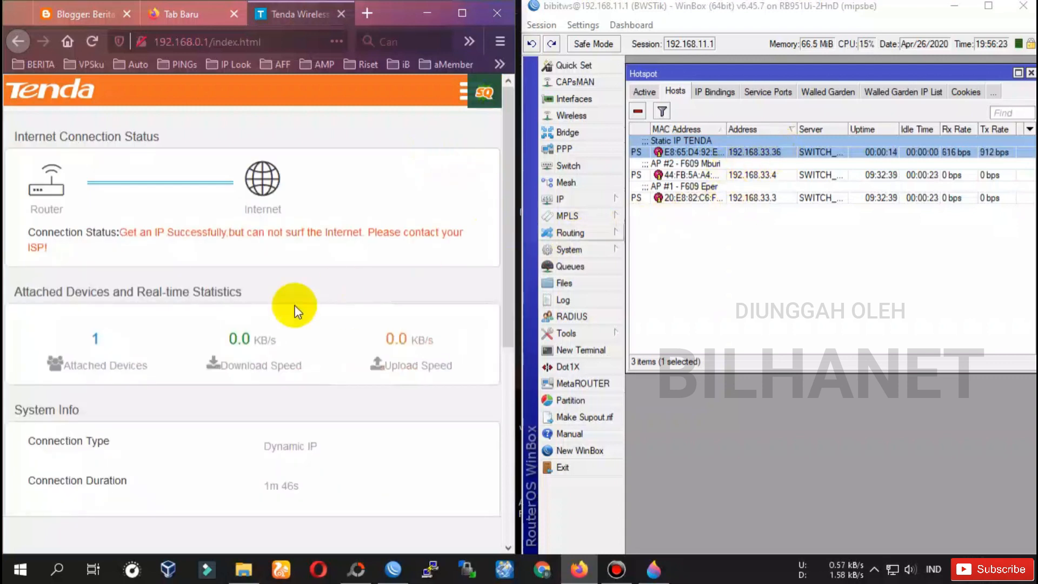
Check the connection status message, widen the browser, and open Internet Settings.
{"action": "left_click_drag", "start_coordinate": [119, 232], "coordinate": [359, 232]}
{"action": "left_click", "coordinate": [359, 231]}
{"action": "left_click_drag", "start_coordinate": [514, 153], "coordinate": [718, 132]}
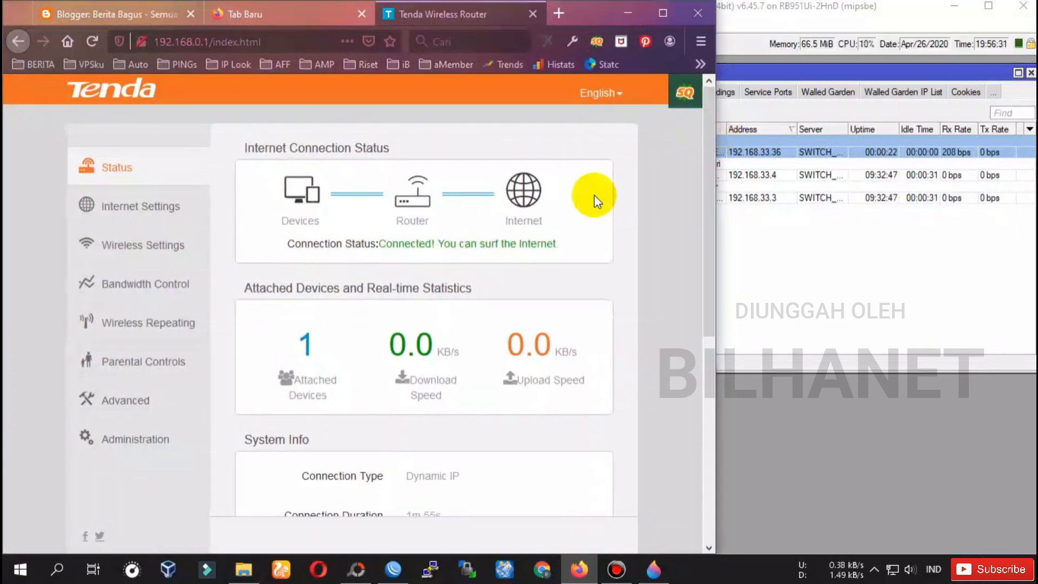
{"action": "left_click", "coordinate": [134, 216]}
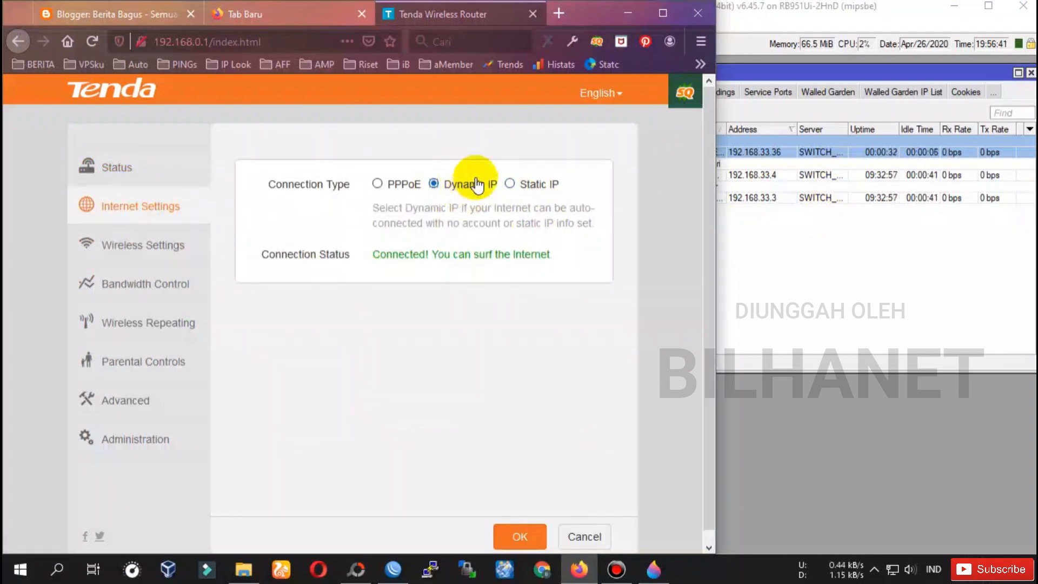
Select Static IP and check the 192.168.33.36 host details in WinBox.
{"action": "left_click", "coordinate": [544, 186]}
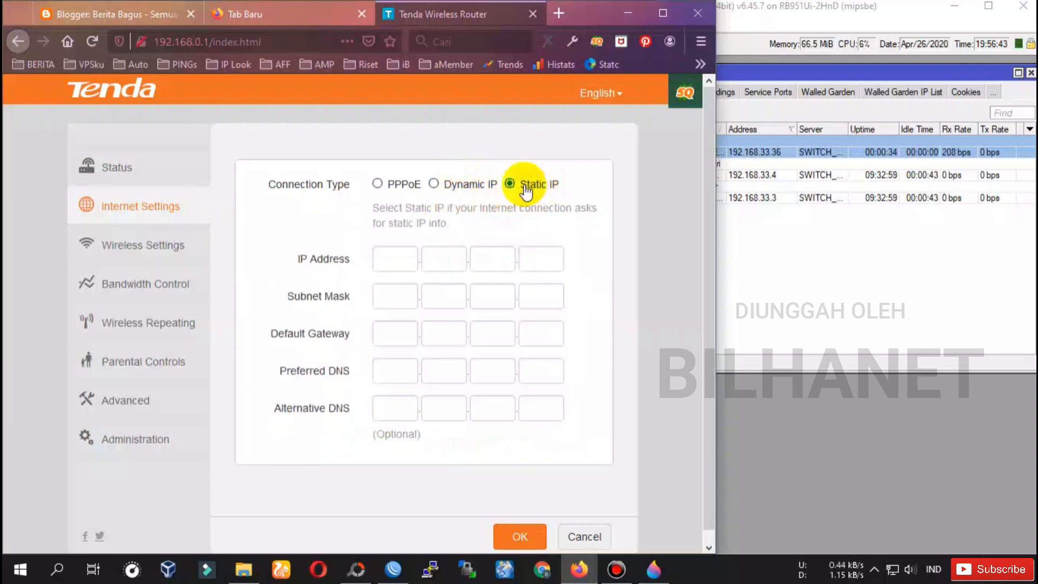
{"action": "left_click", "coordinate": [143, 209]}
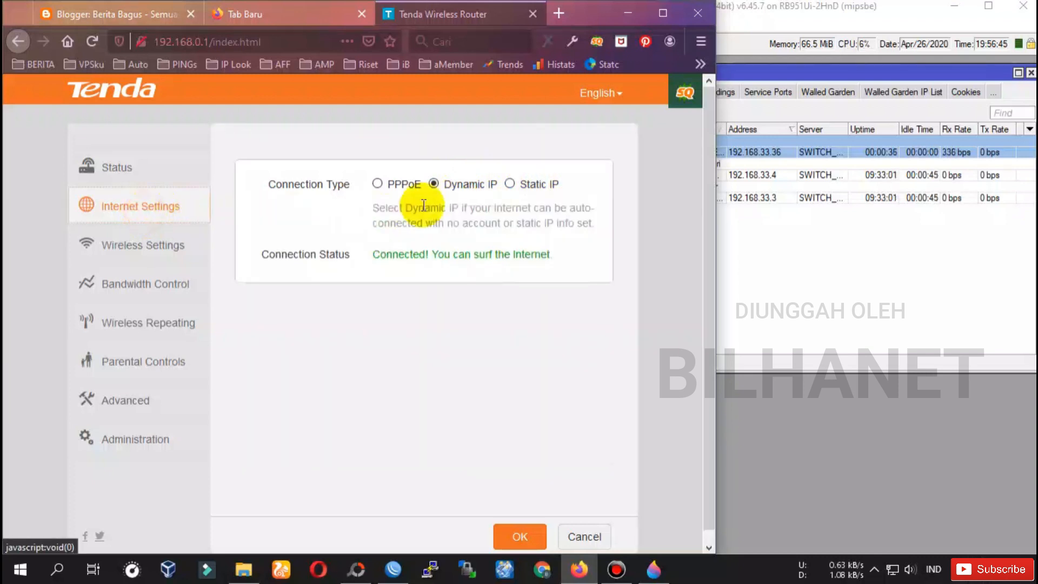
{"action": "left_click", "coordinate": [517, 186]}
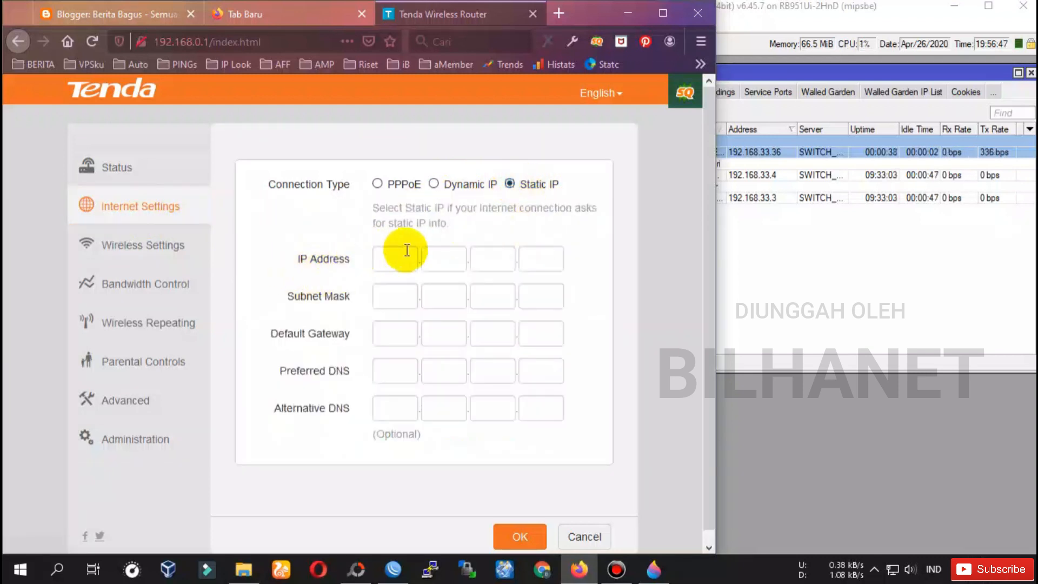
{"action": "left_click_drag", "start_coordinate": [716, 204], "coordinate": [629, 204]}
{"action": "left_click", "coordinate": [747, 153]}
{"action": "double_click", "coordinate": [746, 152]}
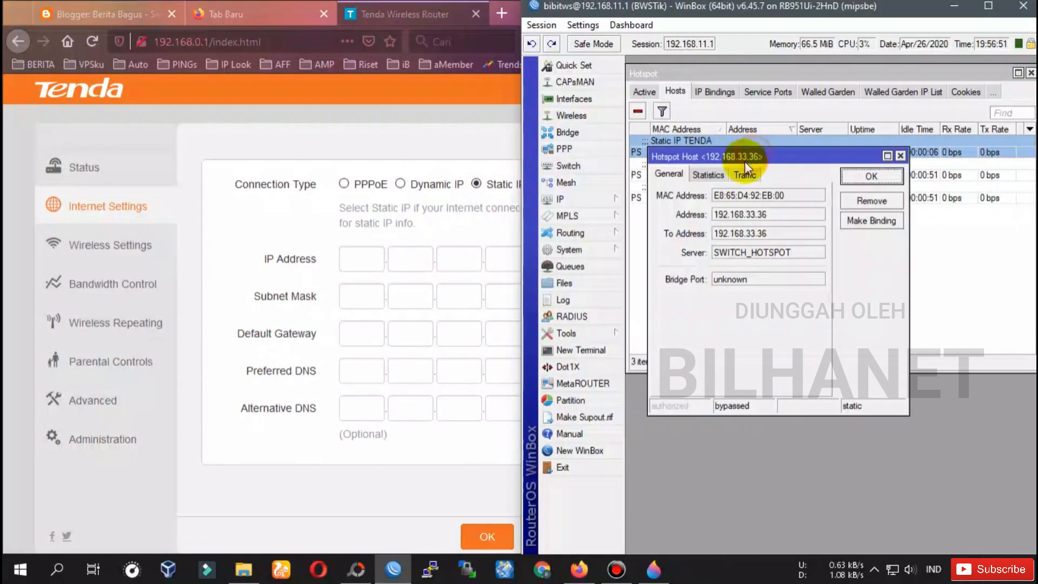
{"action": "left_click_drag", "start_coordinate": [759, 151], "coordinate": [769, 151]}
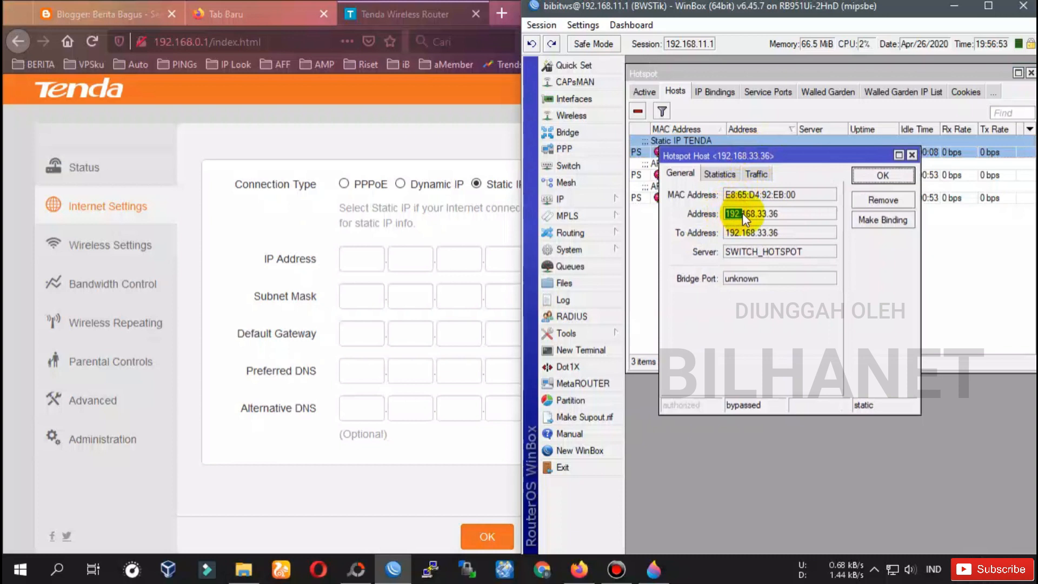
Enter 192.168.33.36 as the router's IP address, matching the MikroTik host.
{"action": "left_click", "coordinate": [360, 264]}
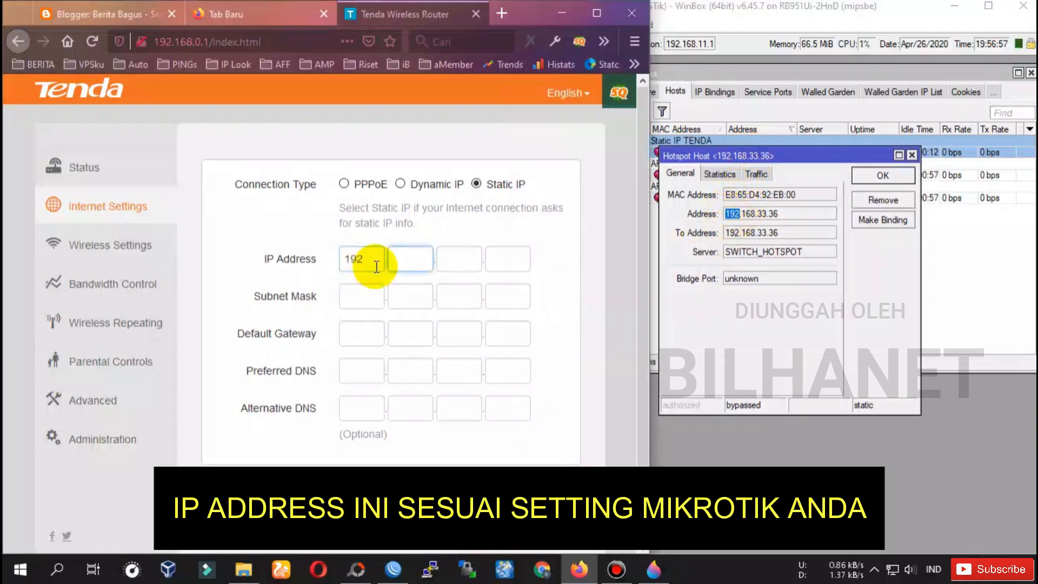
{"action": "left_click", "coordinate": [409, 260]}
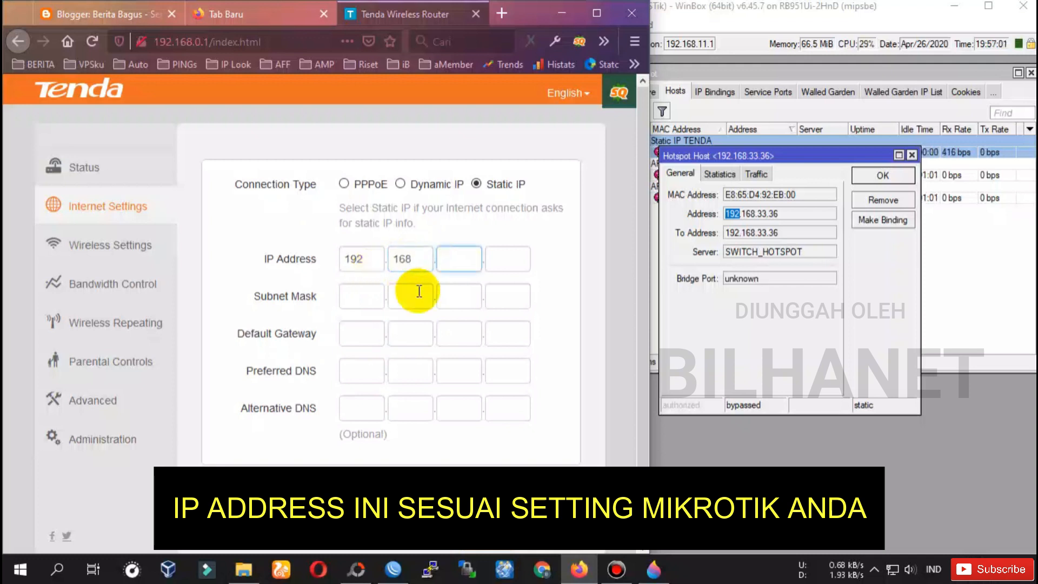
{"action": "left_click", "coordinate": [460, 260]}
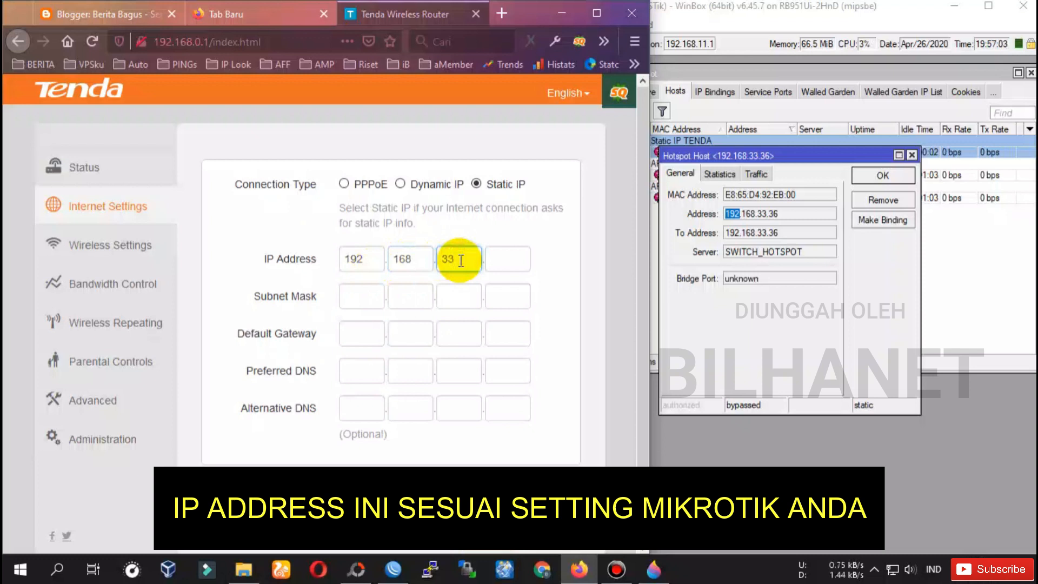
{"action": "left_click", "coordinate": [505, 258]}
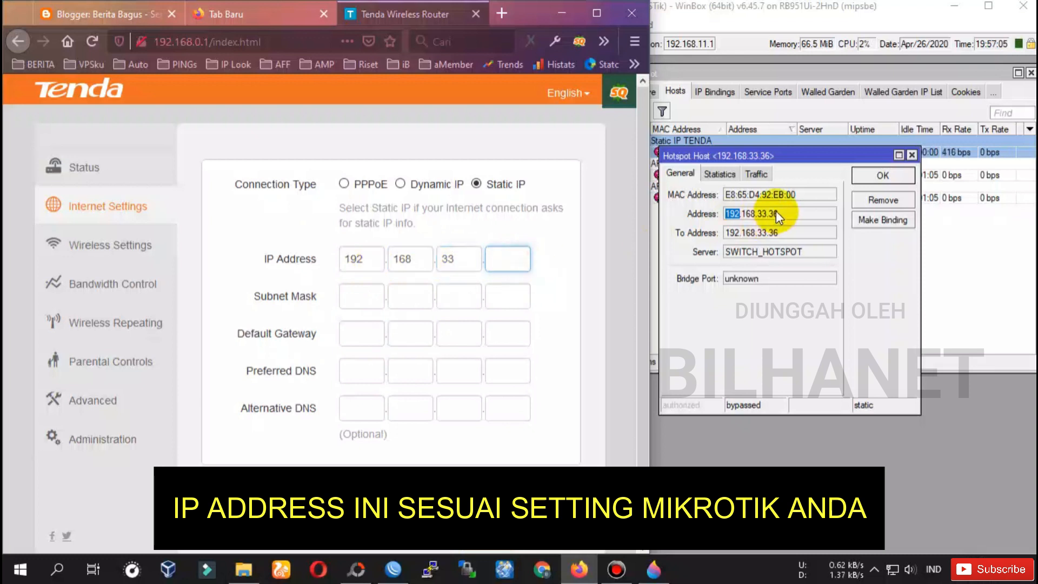
{"action": "left_click", "coordinate": [778, 212]}
{"action": "double_click", "coordinate": [770, 214]}
{"action": "left_click", "coordinate": [516, 262]}
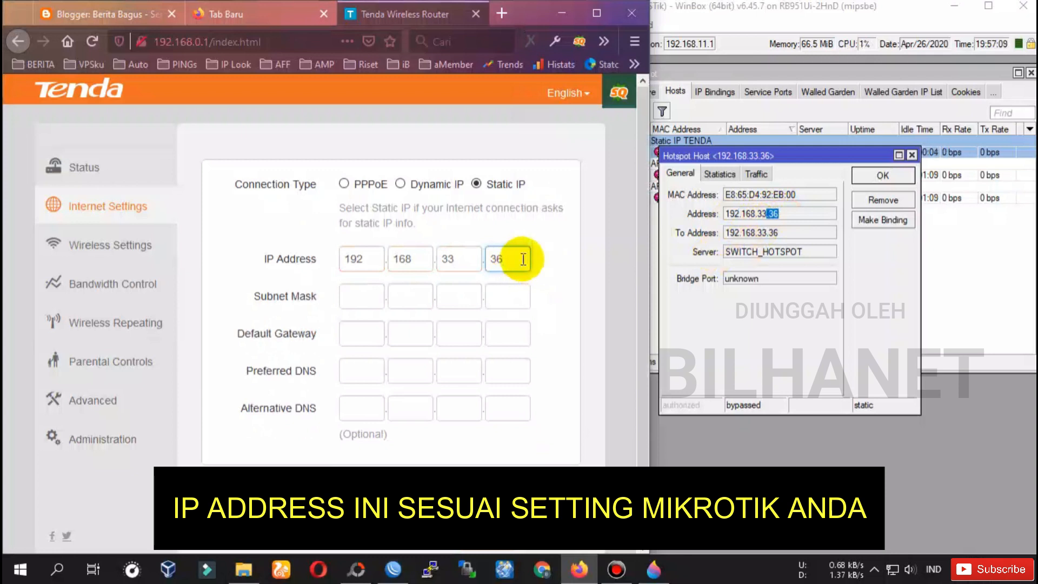
{"action": "left_click", "coordinate": [542, 264]}
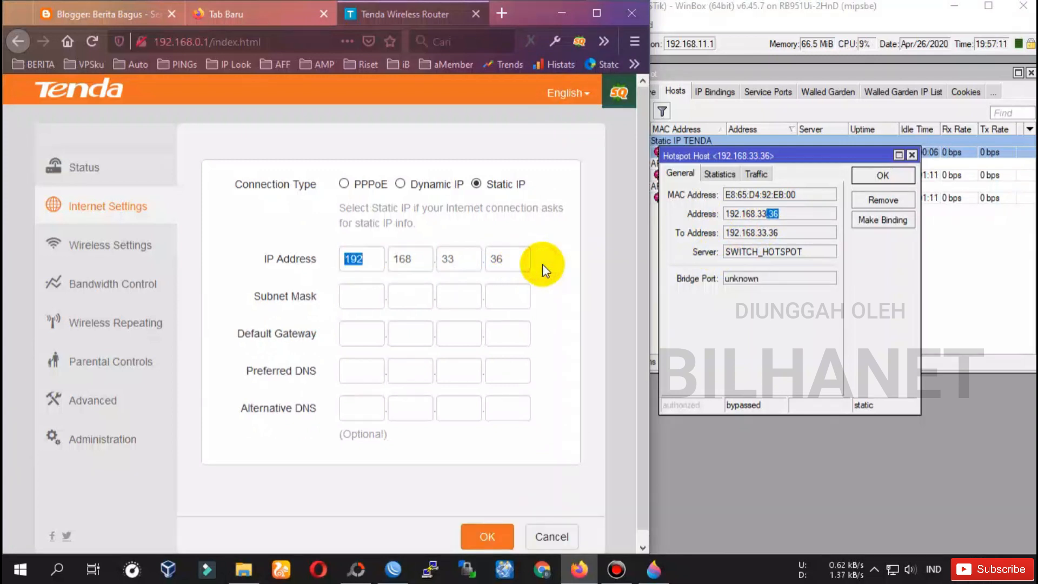
Confirm the subnet mask 255.255.255.0 and enter the default gateway 192.168.33.1.
{"action": "left_click", "coordinate": [524, 260]}
{"action": "key", "text": "Tab"}
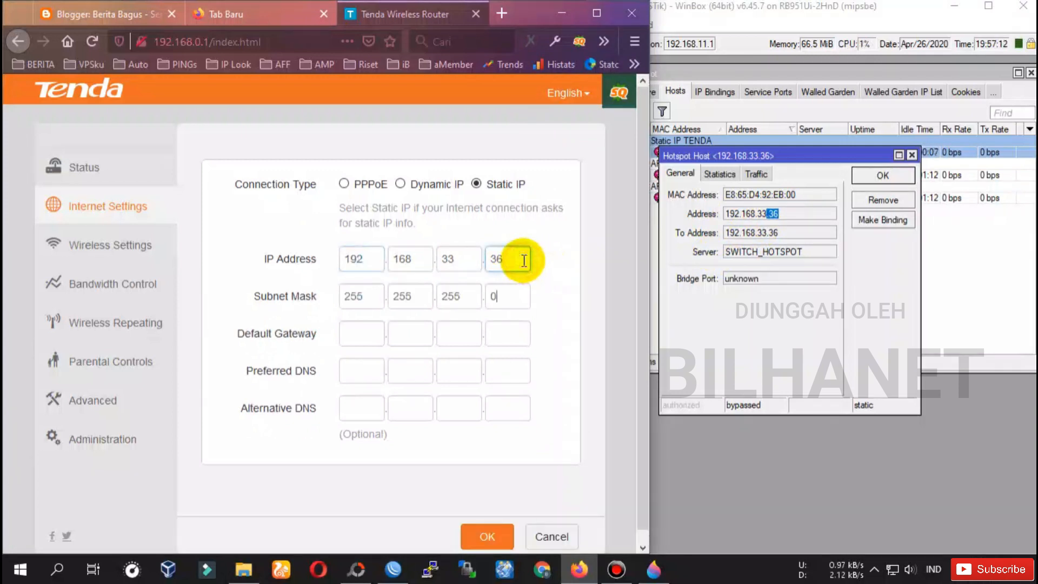
{"action": "left_click", "coordinate": [373, 294]}
{"action": "left_click", "coordinate": [406, 295]}
{"action": "left_click", "coordinate": [465, 296]}
{"action": "left_click", "coordinate": [493, 294]}
{"action": "left_click", "coordinate": [358, 327]}
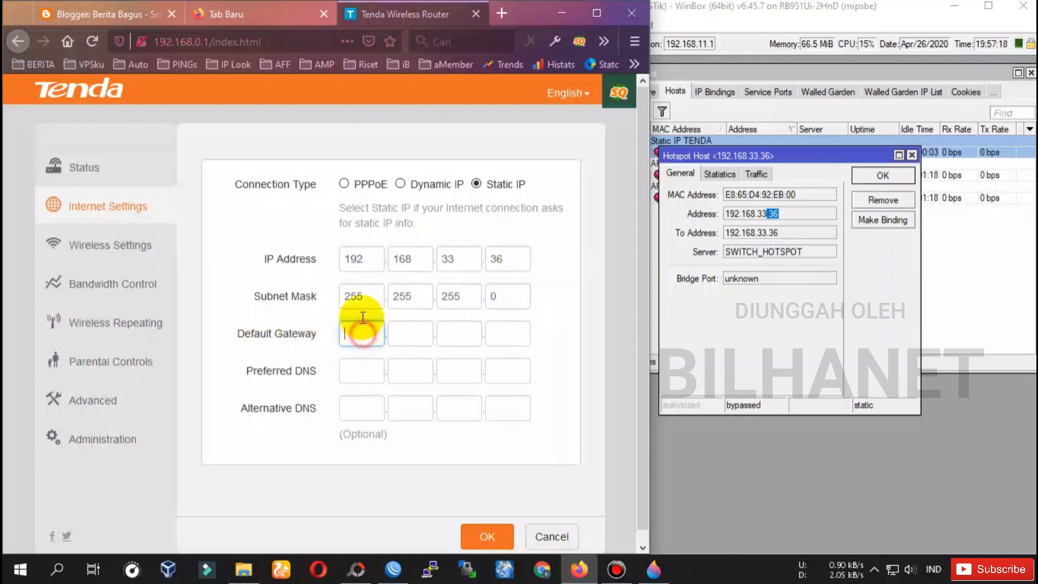
{"action": "left_click", "coordinate": [359, 258]}
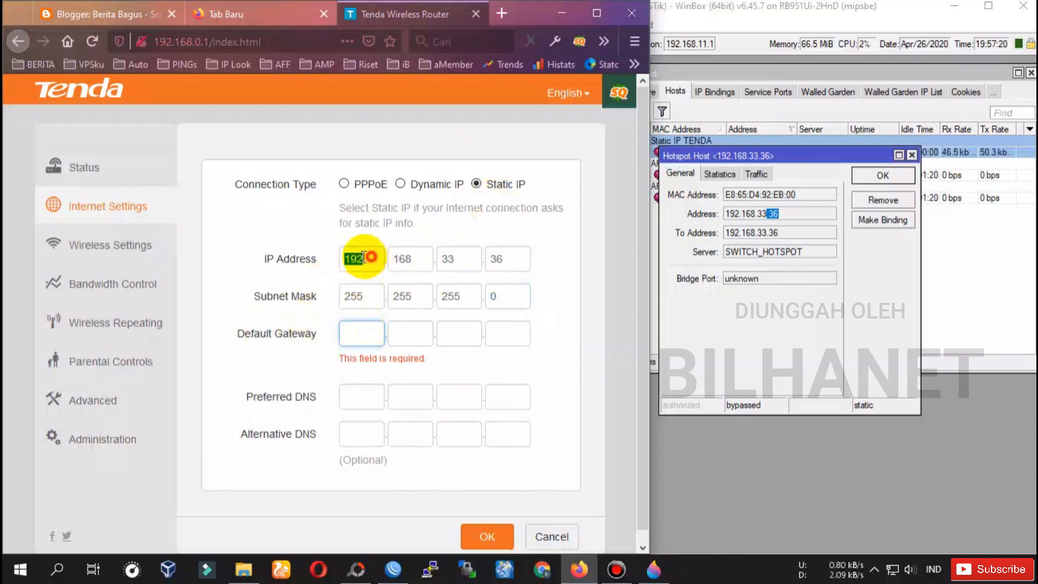
{"action": "left_click", "coordinate": [354, 332]}
{"action": "type", "text": "192"}
{"action": "left_click", "coordinate": [413, 260]}
{"action": "left_click", "coordinate": [413, 335]}
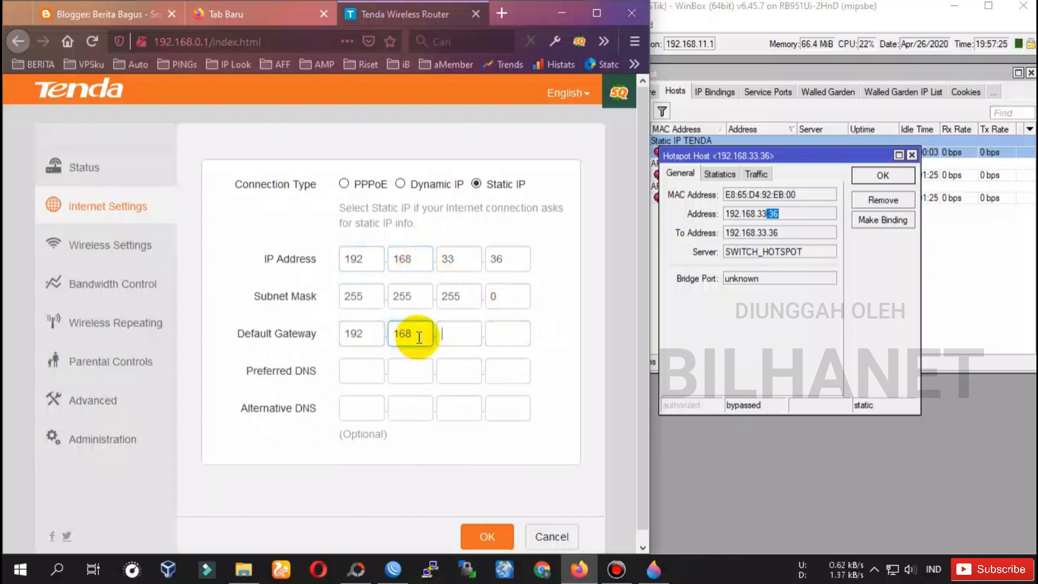
{"action": "left_click", "coordinate": [459, 259]}
{"action": "left_click", "coordinate": [461, 334]}
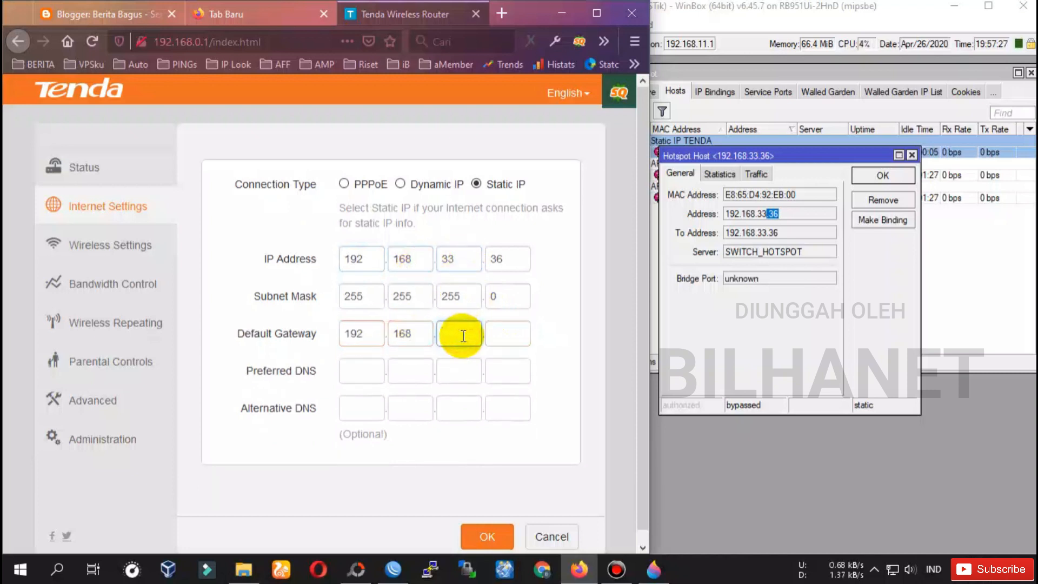
{"action": "left_click", "coordinate": [495, 335]}
{"action": "double_click", "coordinate": [506, 335]}
Enter the preferred DNS server 8.8.8.8.
{"action": "left_click", "coordinate": [350, 370]}
{"action": "type", "text": "8"}
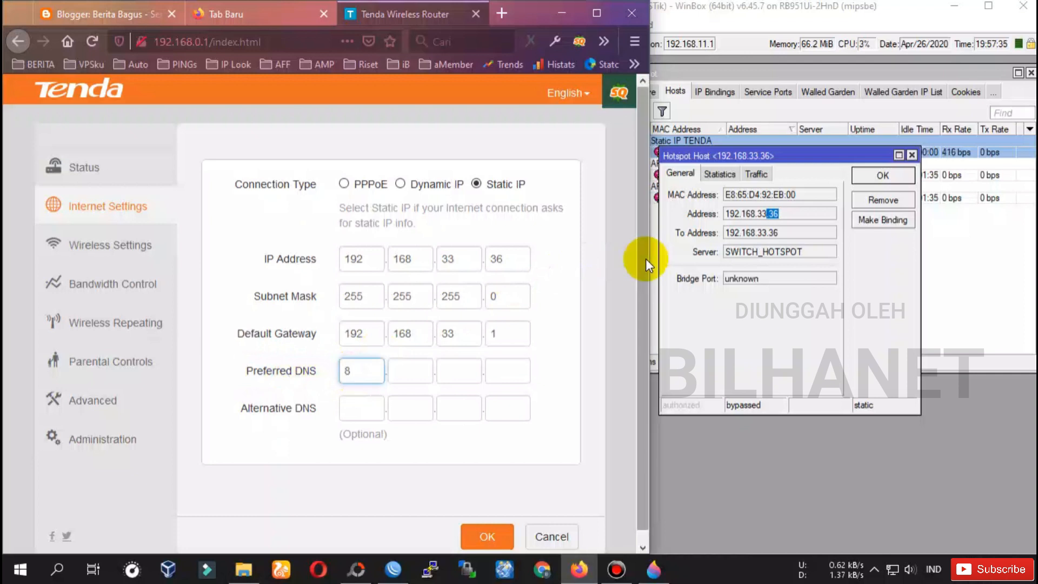
{"action": "left_click", "coordinate": [398, 371]}
{"action": "type", "text": "8"}
{"action": "left_click", "coordinate": [459, 373]}
{"action": "type", "text": "8"}
{"action": "left_click", "coordinate": [501, 371]}
{"action": "type", "text": "8"}
Enter the alternative DNS 8.8.4.4 and save the static Internet settings.
{"action": "left_click", "coordinate": [363, 409]}
{"action": "type", "text": "8"}
{"action": "left_click", "coordinate": [413, 408]}
{"action": "type", "text": "8"}
{"action": "left_click", "coordinate": [457, 409]}
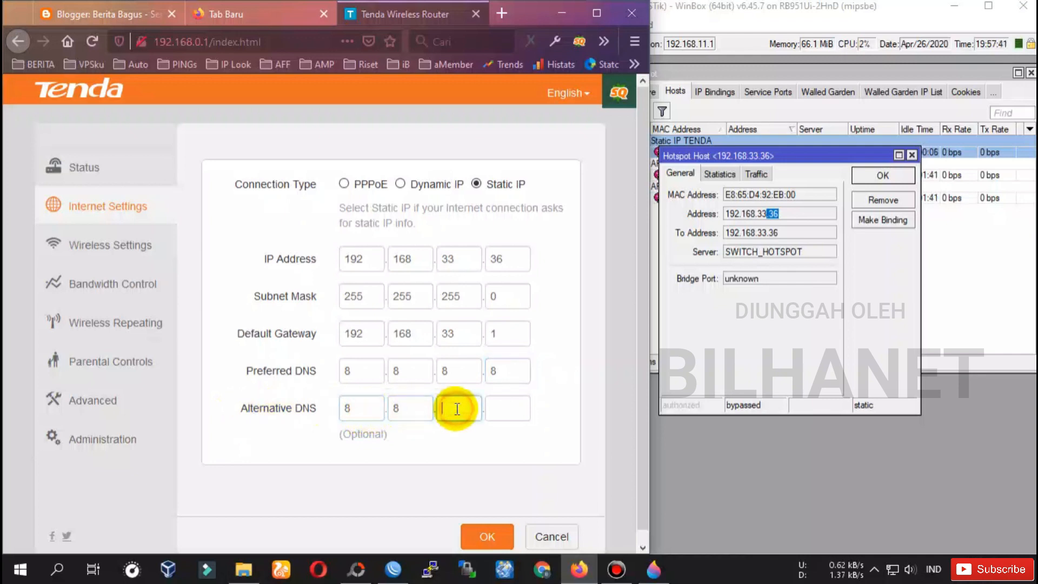
{"action": "type", "text": "4"}
{"action": "left_click", "coordinate": [493, 408]}
{"action": "type", "text": "4"}
{"action": "double_click", "coordinate": [503, 260]}
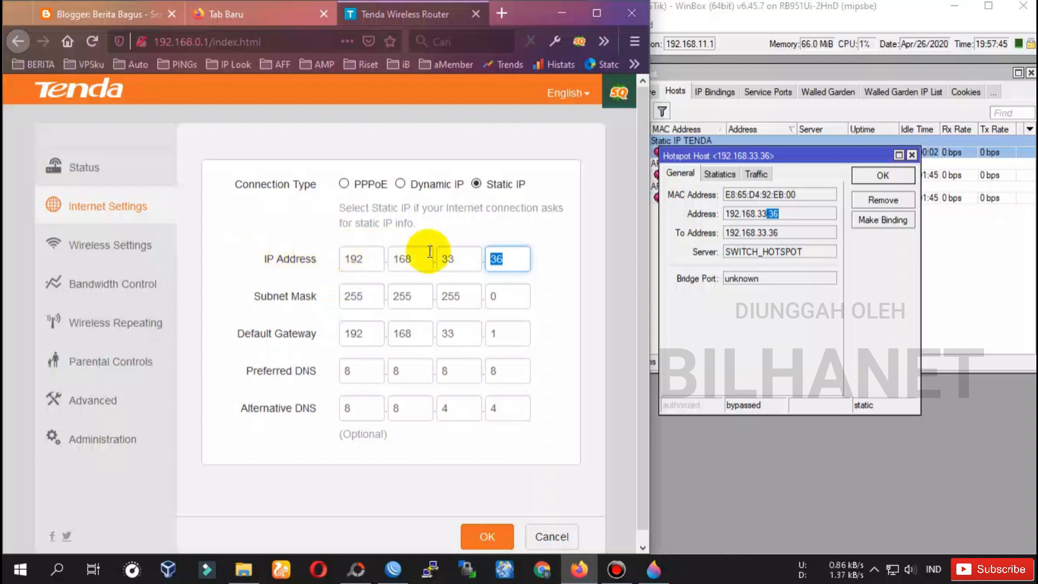
{"action": "left_click", "coordinate": [471, 535]}
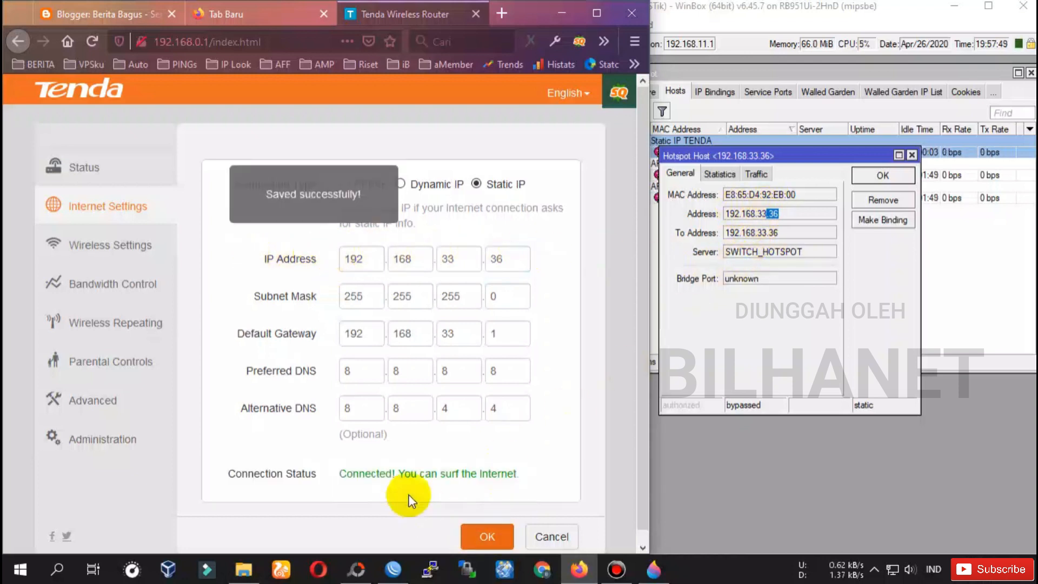
Show the Tenda WiFi password in plain text on the Wireless Settings page.
{"action": "left_click_drag", "start_coordinate": [342, 473], "coordinate": [391, 476]}
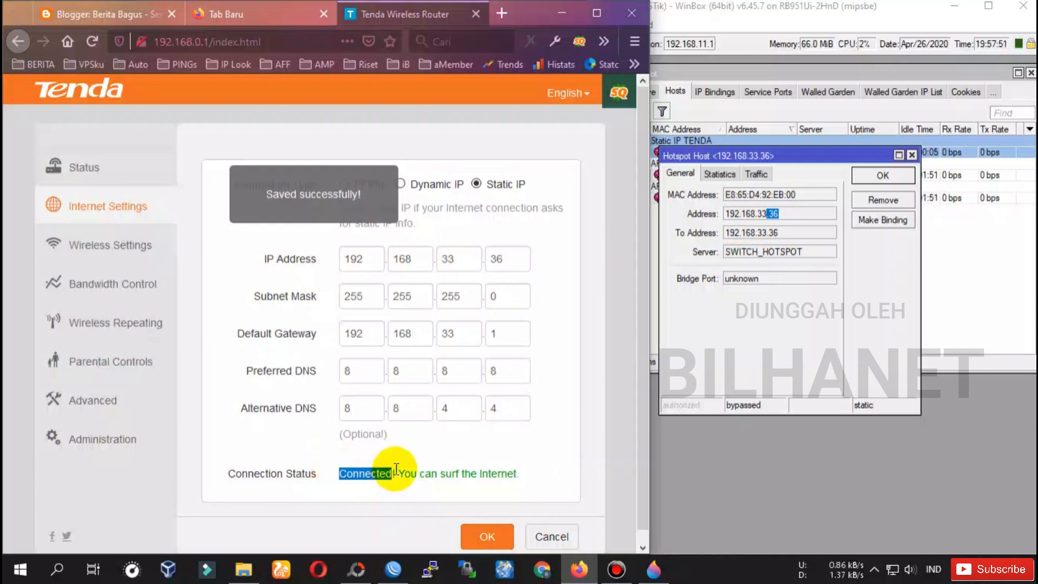
{"action": "left_click", "coordinate": [219, 394]}
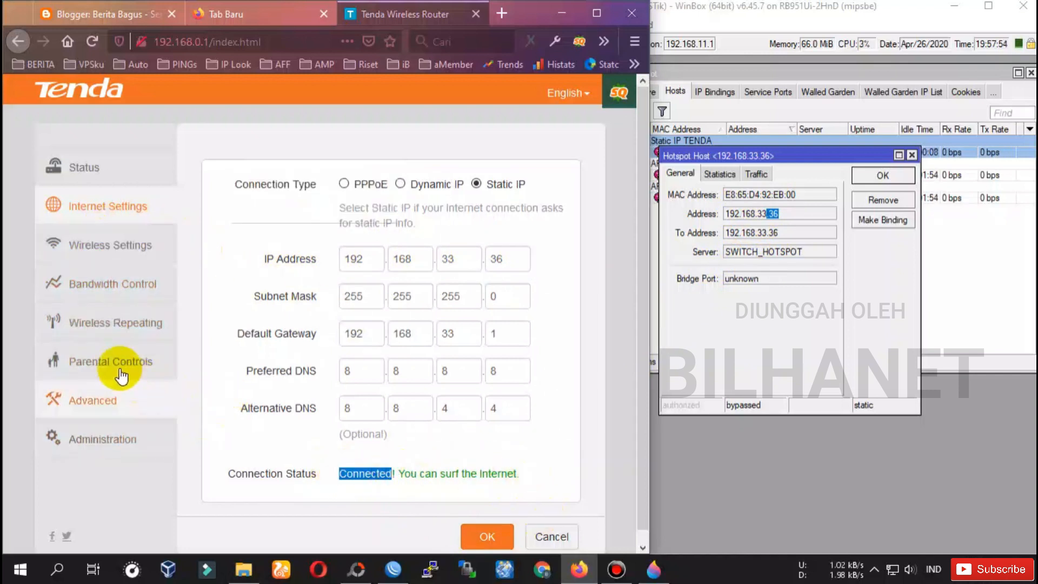
{"action": "left_click", "coordinate": [94, 245]}
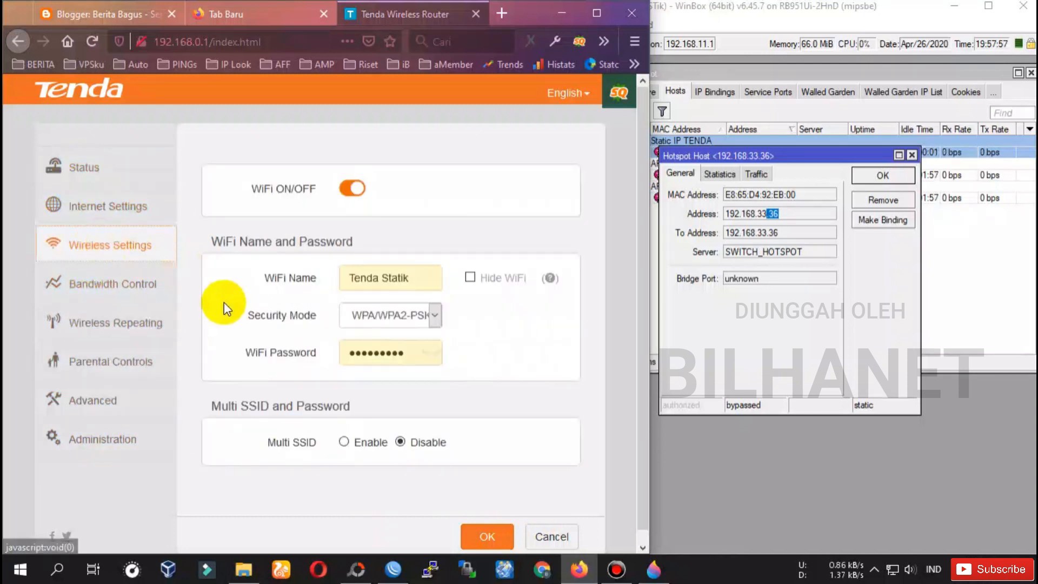
{"action": "double_click", "coordinate": [397, 278]}
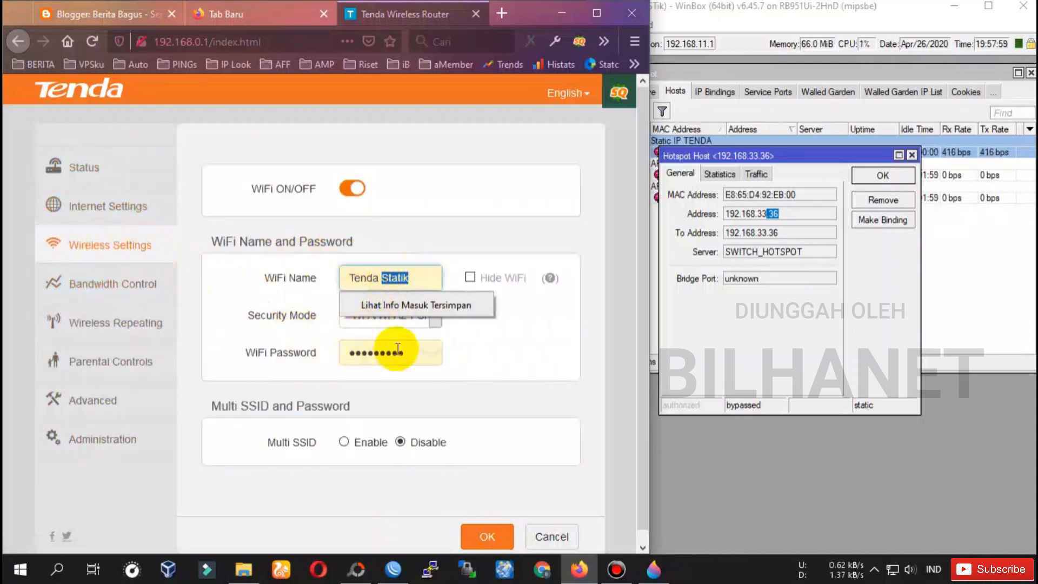
{"action": "left_click", "coordinate": [427, 352]}
{"action": "left_click", "coordinate": [431, 352]}
{"action": "scroll", "coordinate": [331, 400], "scroll_direction": "down", "scroll_amount": 1}
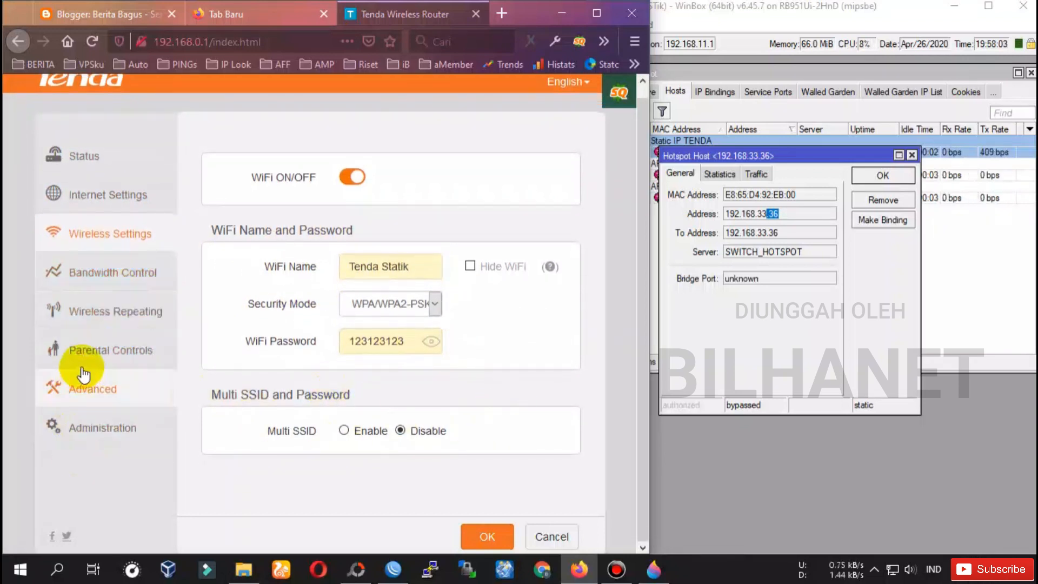
Check the router's Status overview, then start a new browser tab with 'speedt' typed in.
{"action": "left_click", "coordinate": [84, 157]}
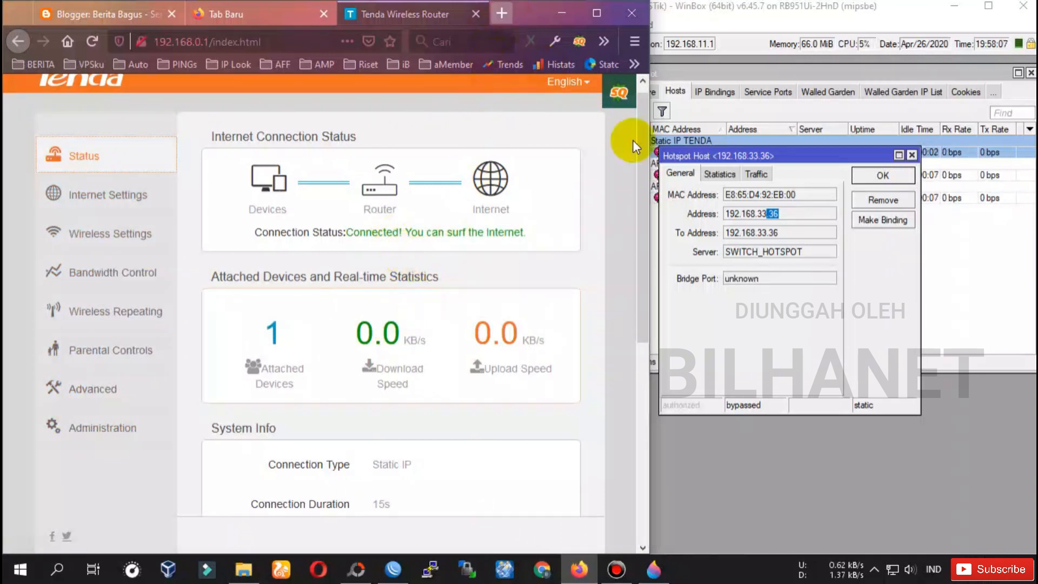
{"action": "left_click", "coordinate": [883, 175]}
{"action": "left_click", "coordinate": [420, 10]}
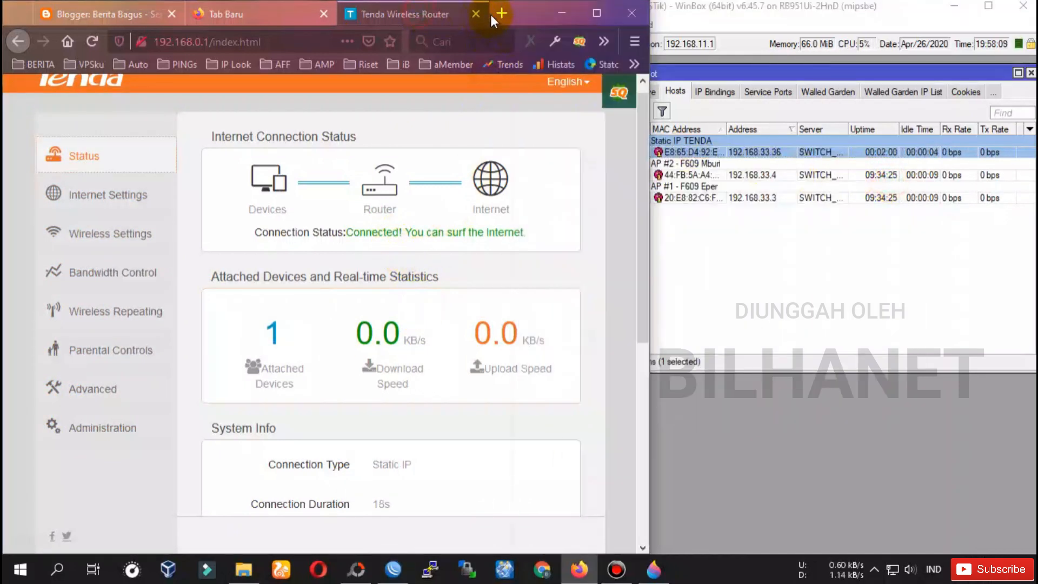
{"action": "left_click", "coordinate": [500, 14]}
{"action": "left_click", "coordinate": [281, 44]}
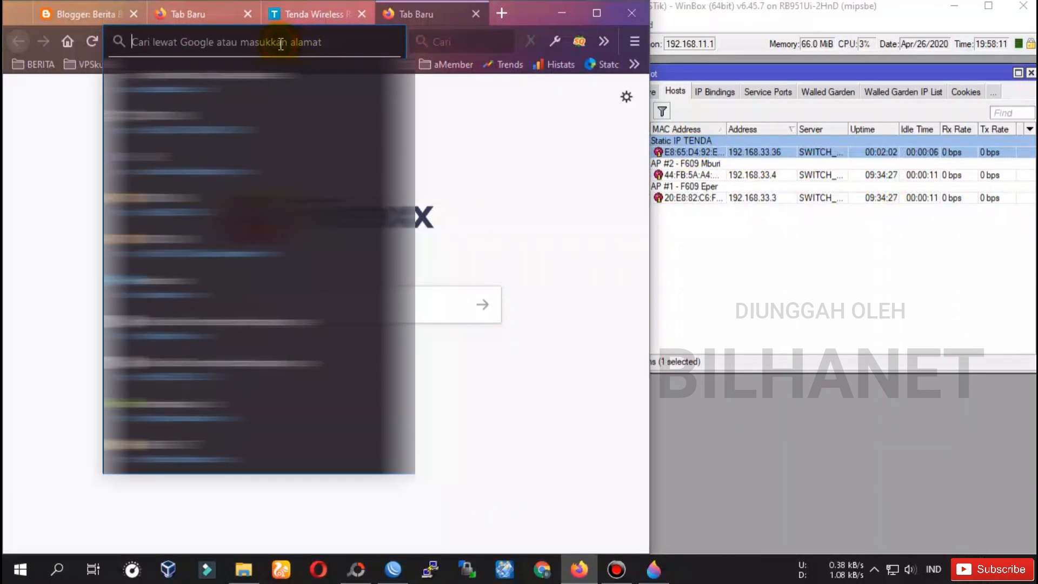
{"action": "type", "text": "speedt"}
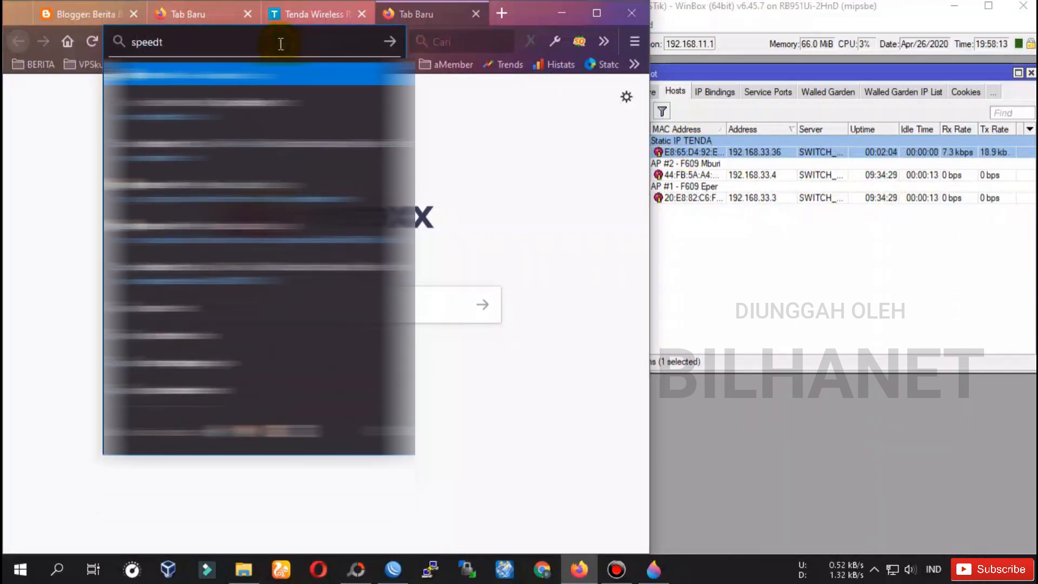
Run the CBN speedtest (13.6 Mbps down, 3.7 Mbps up), then narrow the browser to reveal WinBox.
{"action": "left_click", "coordinate": [284, 75]}
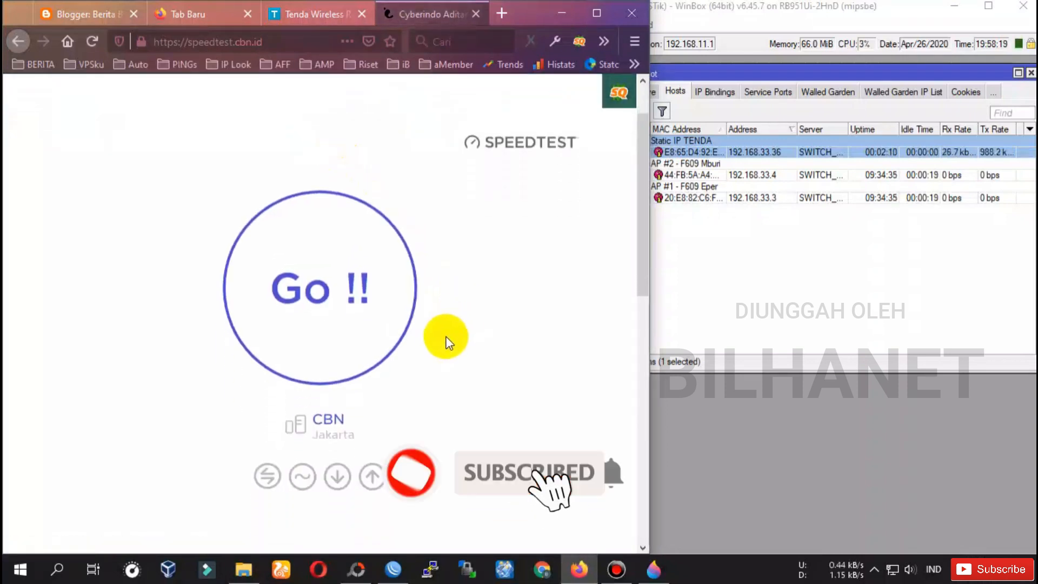
{"action": "left_click", "coordinate": [319, 275]}
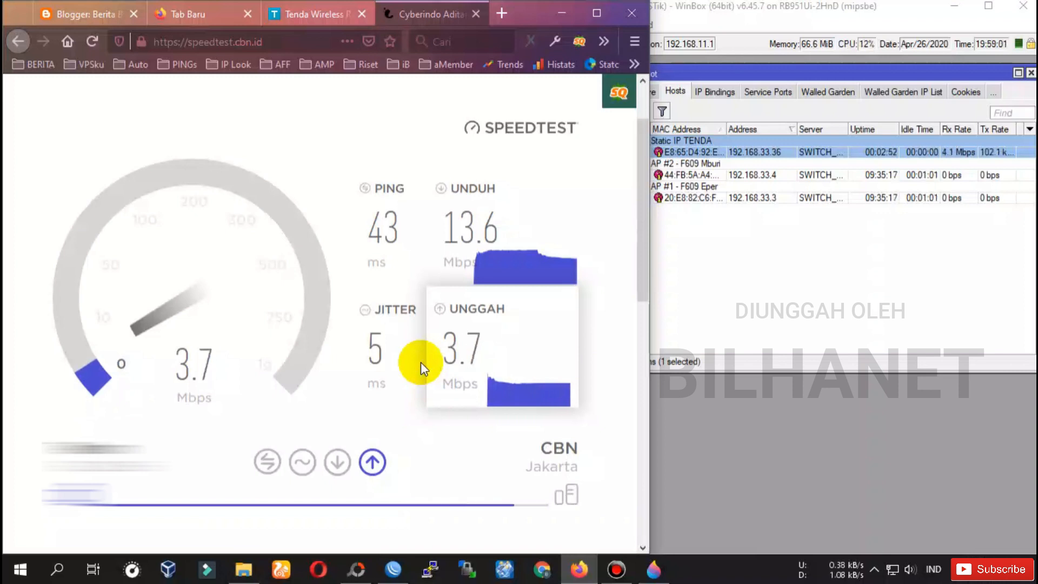
{"action": "left_click_drag", "start_coordinate": [652, 262], "coordinate": [253, 254]}
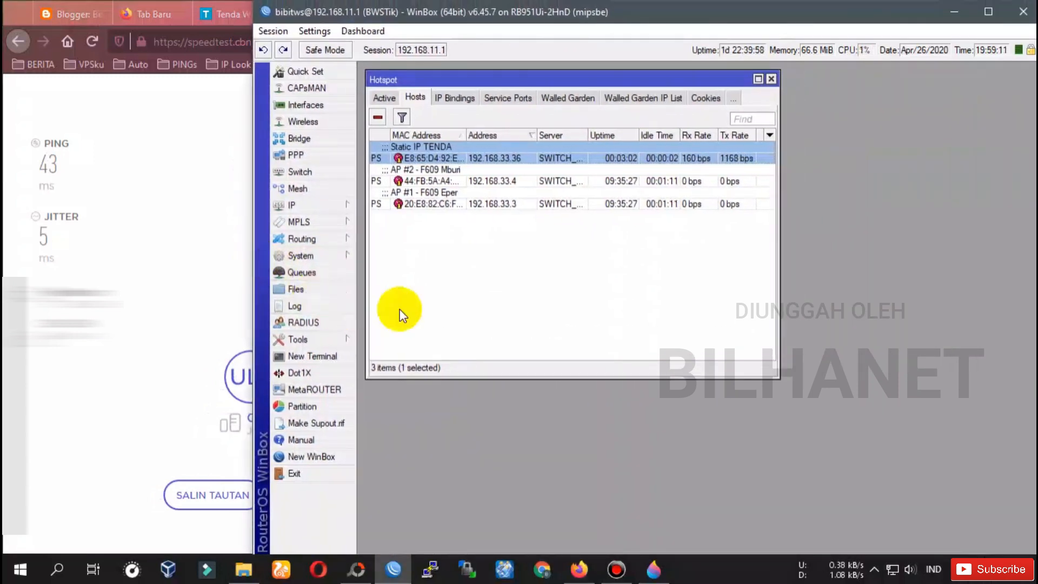
Open the Static IP TENDA hotspot IP binding and copy its address 192.168.33.36.
{"action": "double_click", "coordinate": [510, 165]}
{"action": "left_click", "coordinate": [616, 182]}
{"action": "left_click", "coordinate": [330, 205]}
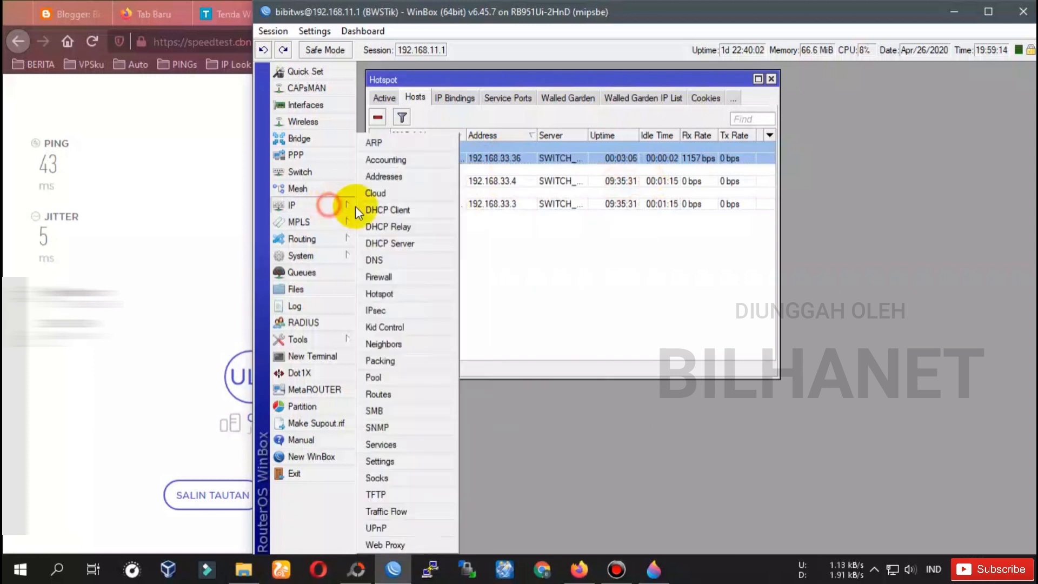
{"action": "left_click", "coordinate": [394, 291]}
{"action": "left_click", "coordinate": [458, 97]}
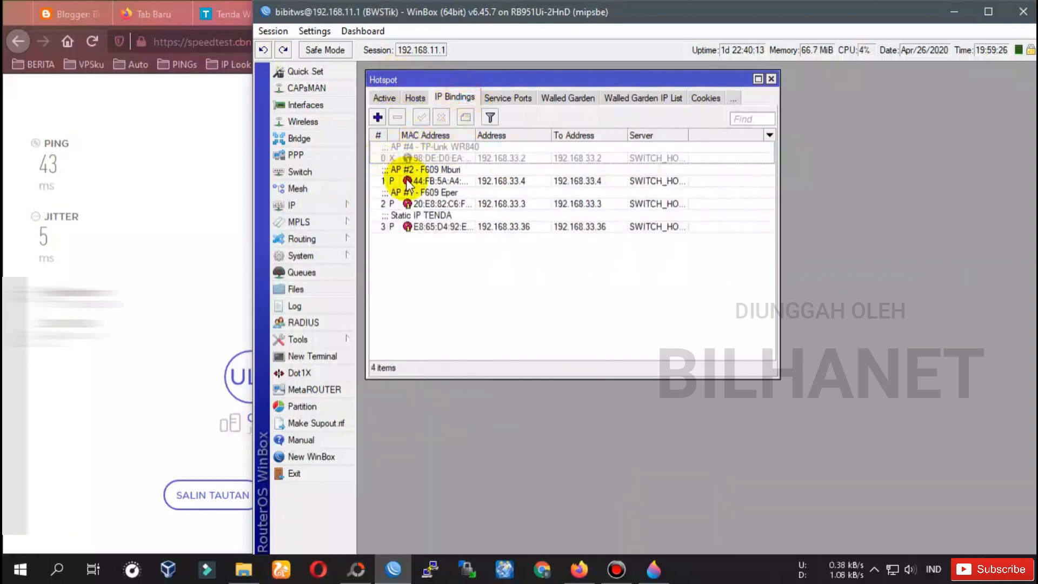
{"action": "double_click", "coordinate": [467, 223]}
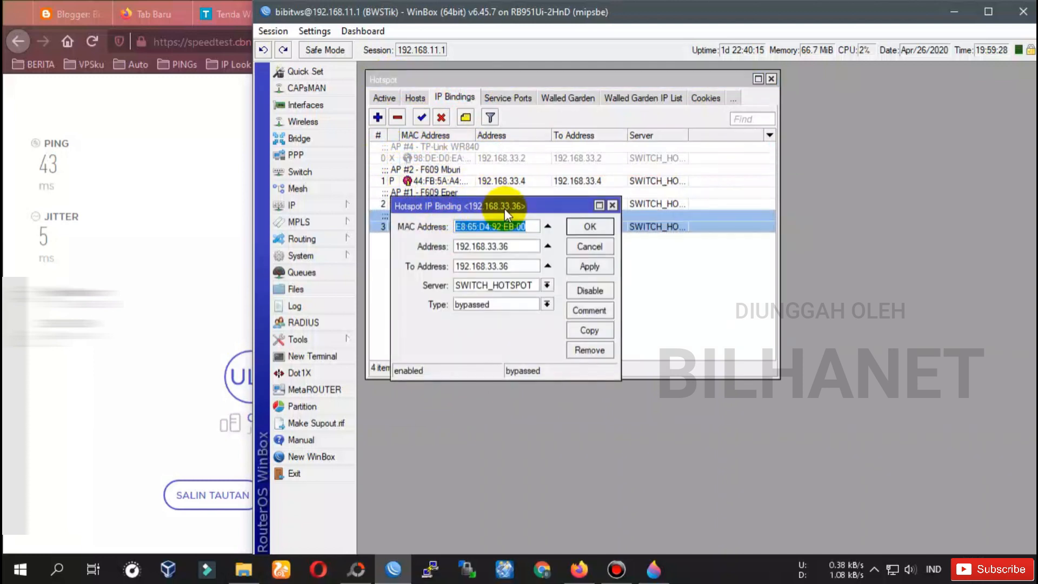
{"action": "left_click_drag", "start_coordinate": [495, 204], "coordinate": [497, 248]}
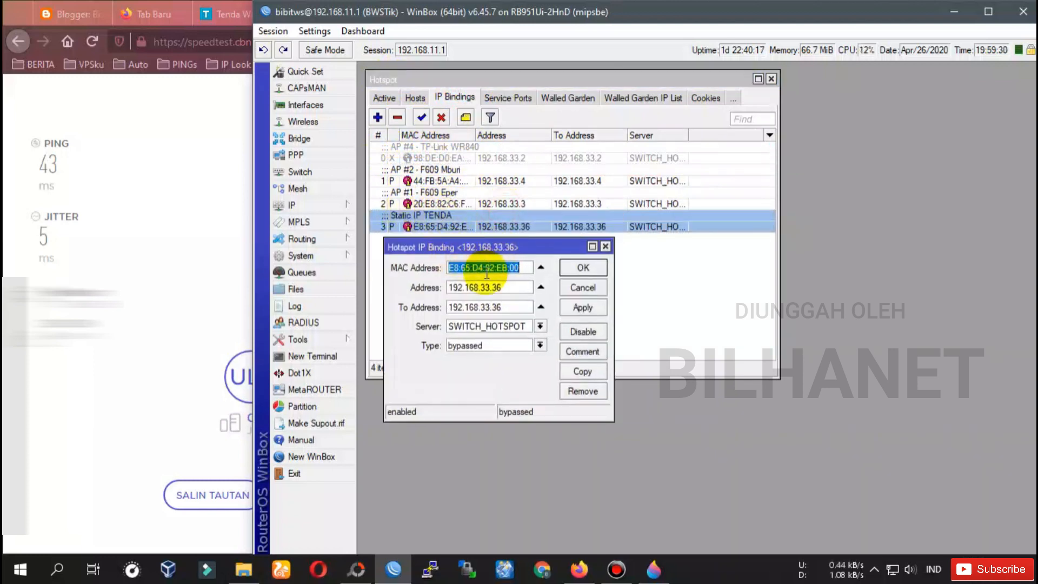
{"action": "left_click_drag", "start_coordinate": [495, 287], "coordinate": [454, 287]}
{"action": "right_click", "coordinate": [462, 286]}
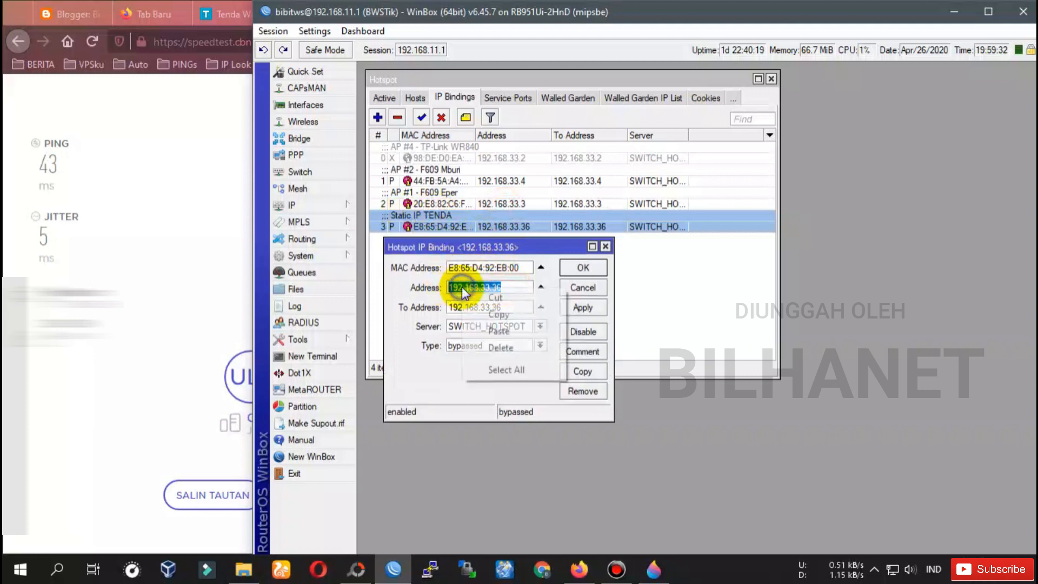
{"action": "left_click", "coordinate": [500, 313]}
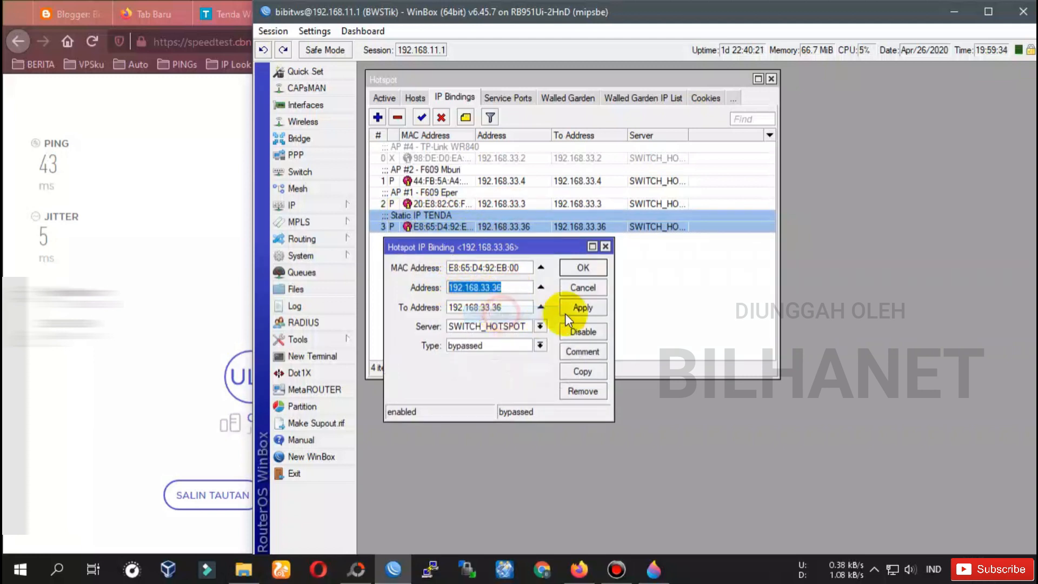
{"action": "left_click", "coordinate": [588, 269]}
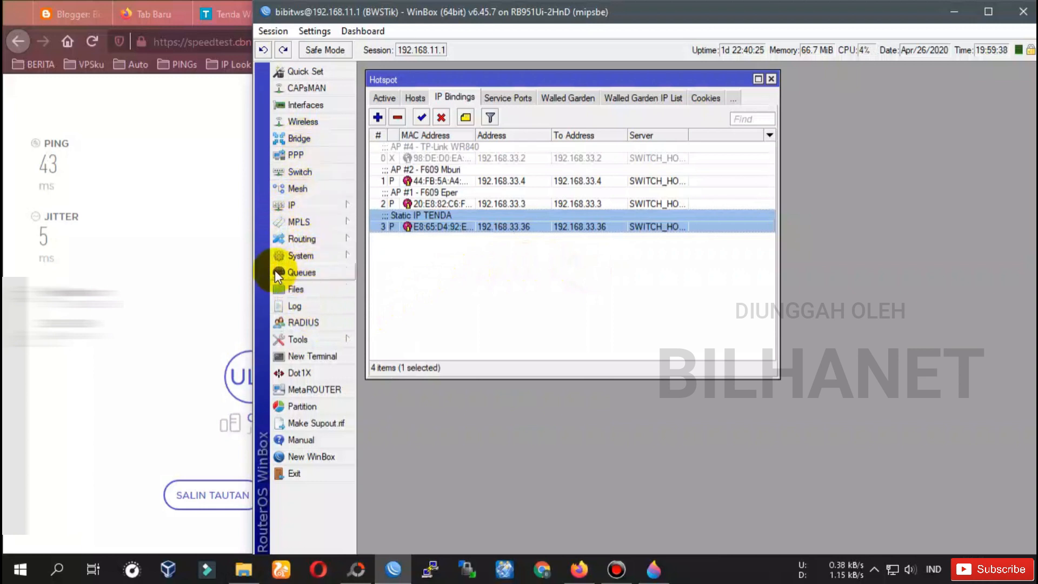
Create a new simple queue and replace target 0.0.0.0/0 with 192.168.33.36.
{"action": "left_click", "coordinate": [312, 273]}
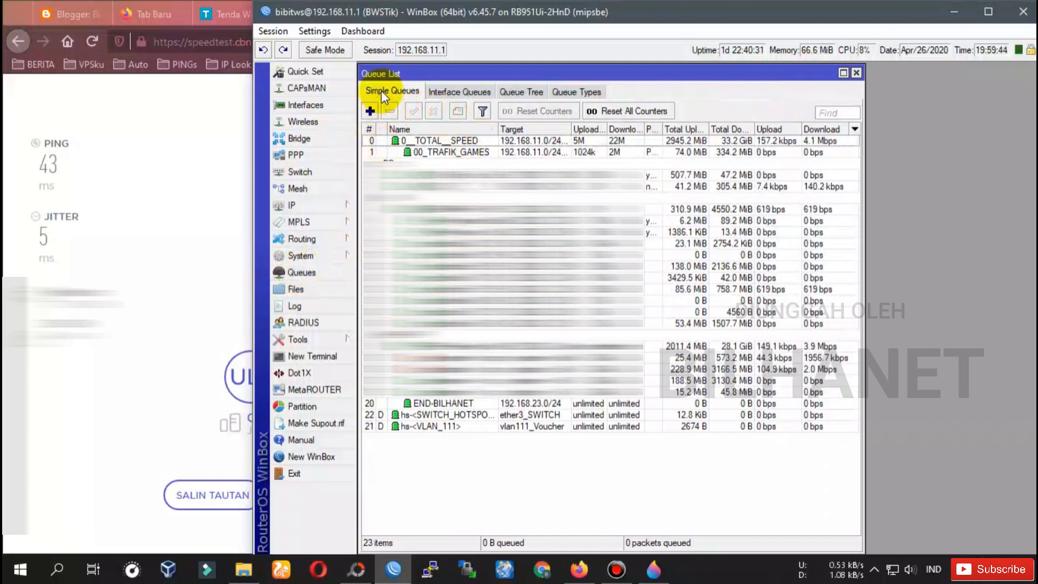
{"action": "left_click", "coordinate": [370, 112]}
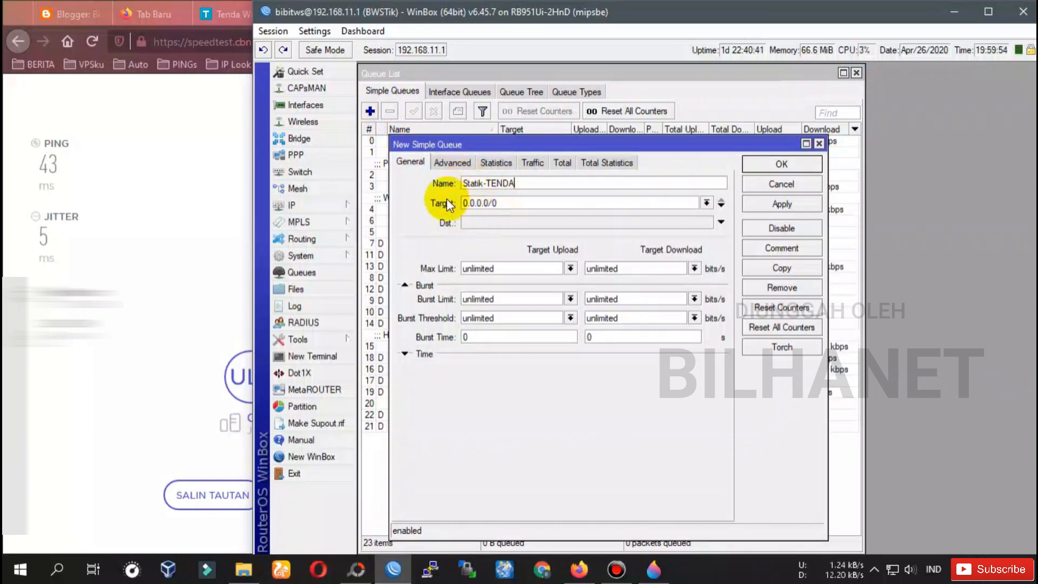
{"action": "left_click_drag", "start_coordinate": [485, 203], "coordinate": [447, 203]}
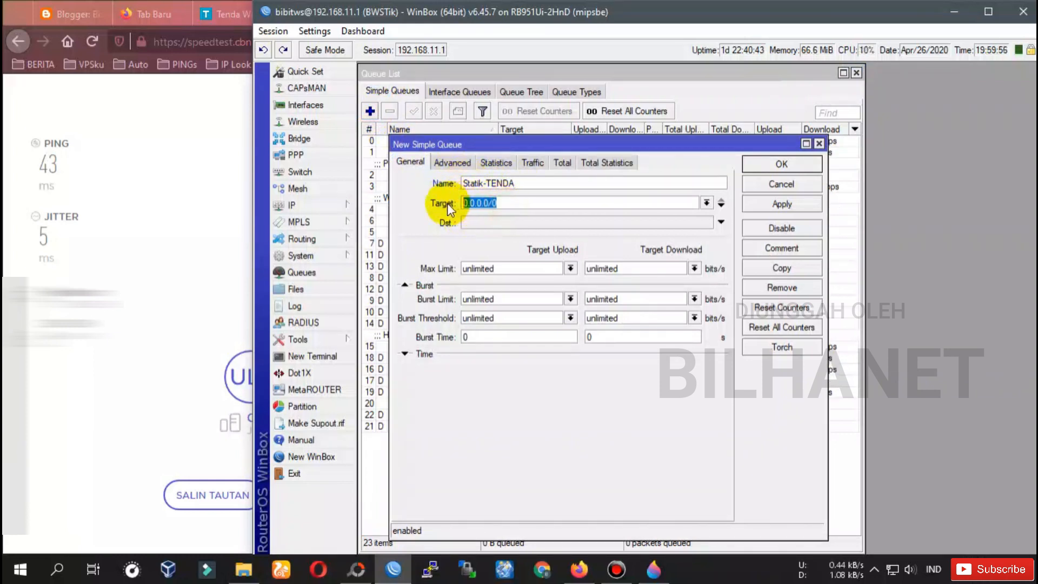
{"action": "key", "text": "BackSpace"}
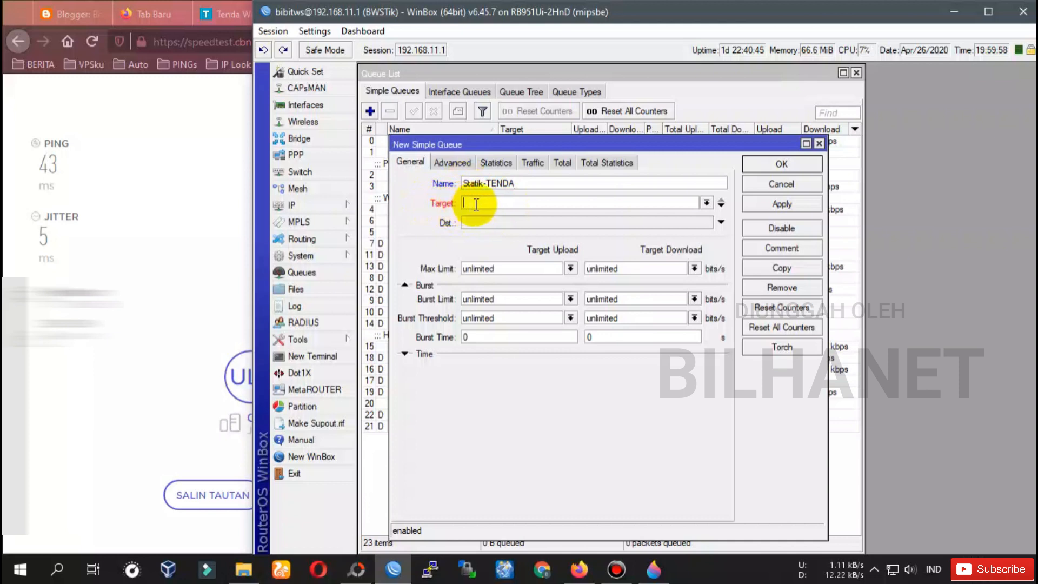
{"action": "right_click", "coordinate": [476, 204]}
{"action": "left_click", "coordinate": [511, 247]}
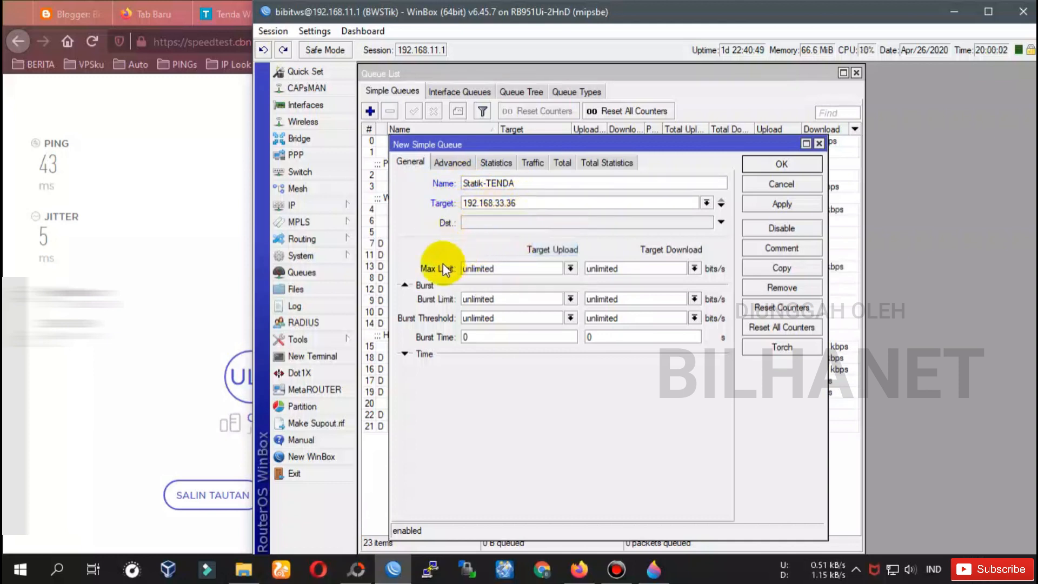
Set the queue's max limit to 1M upload and 3M download.
{"action": "left_click", "coordinate": [571, 269]}
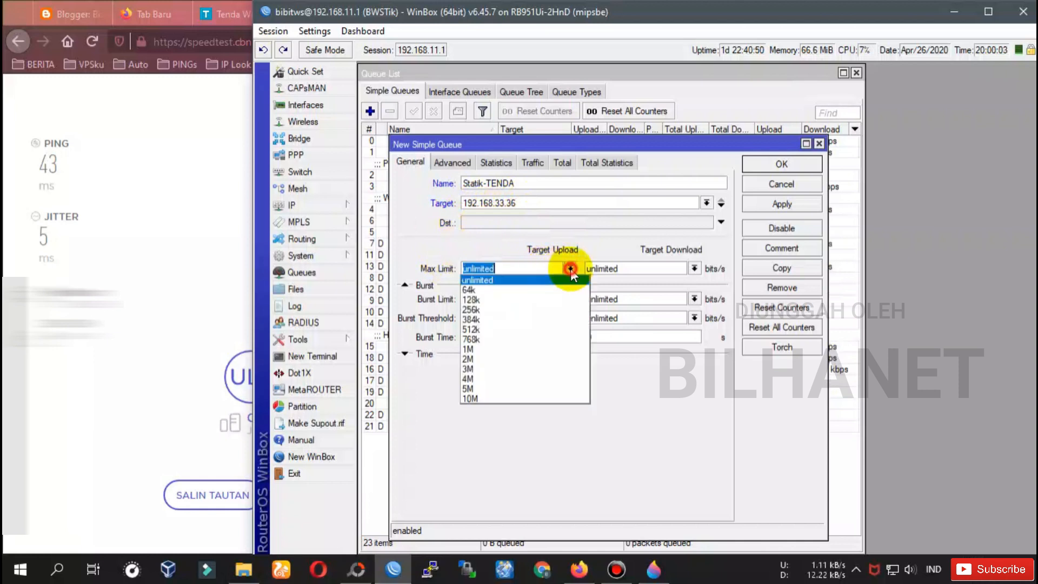
{"action": "left_click", "coordinate": [476, 348]}
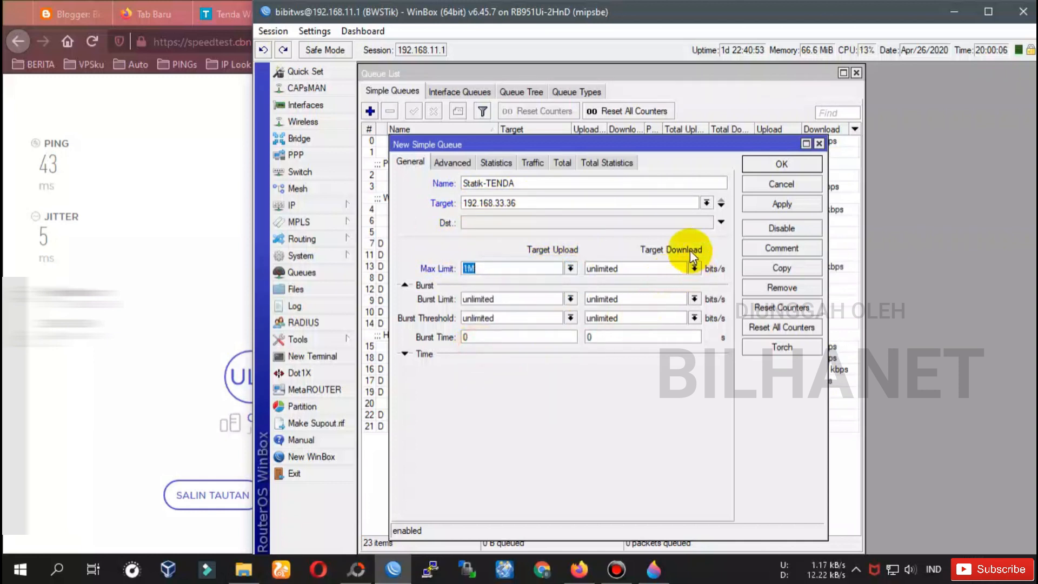
{"action": "left_click", "coordinate": [694, 269]}
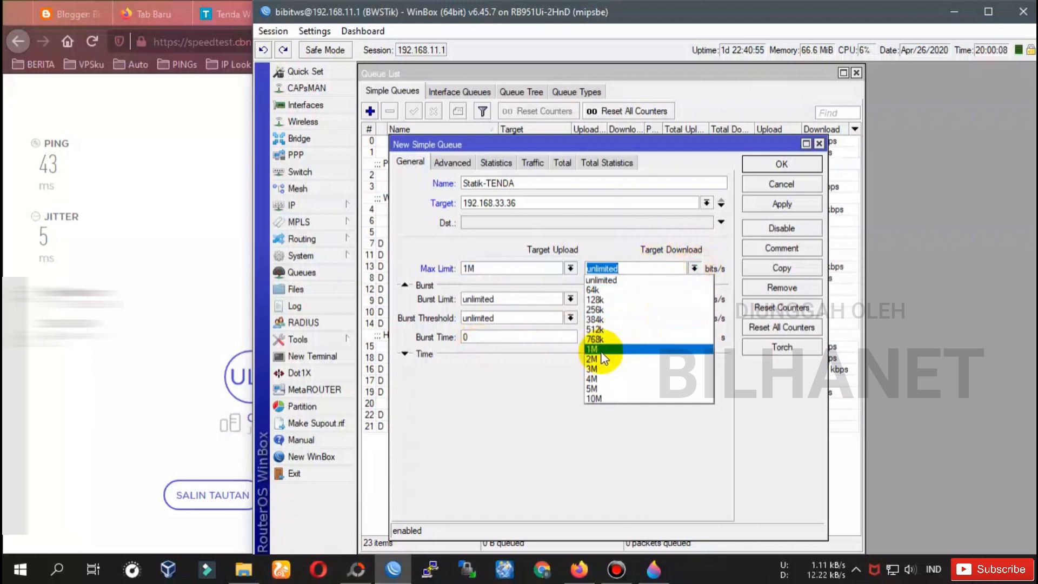
{"action": "left_click", "coordinate": [593, 368]}
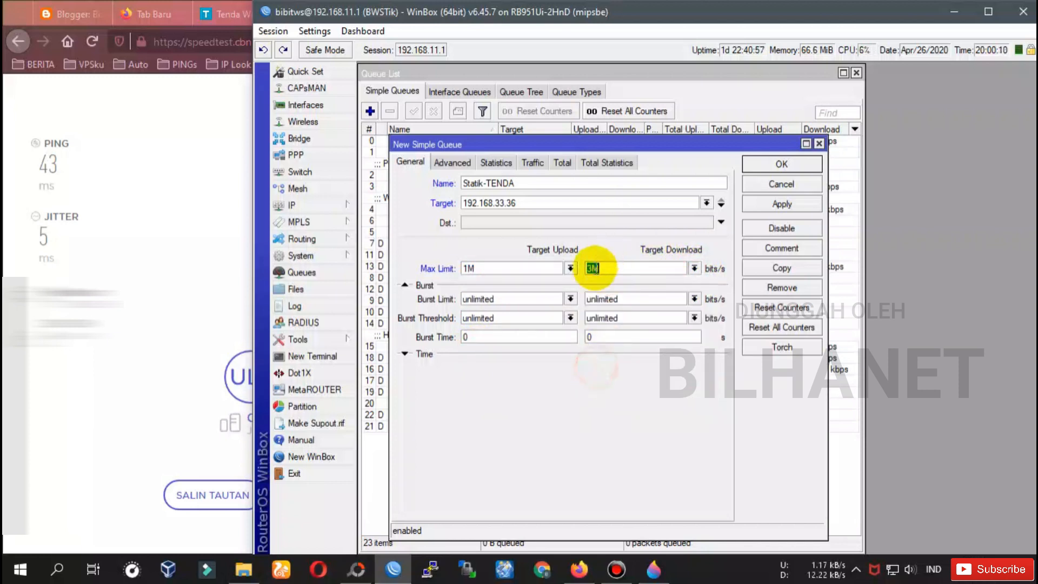
In Advanced, keep Limit At unlimited and set the parent queue to 3.PPPoE+HSpot+Vlan.
{"action": "left_click", "coordinate": [447, 163]}
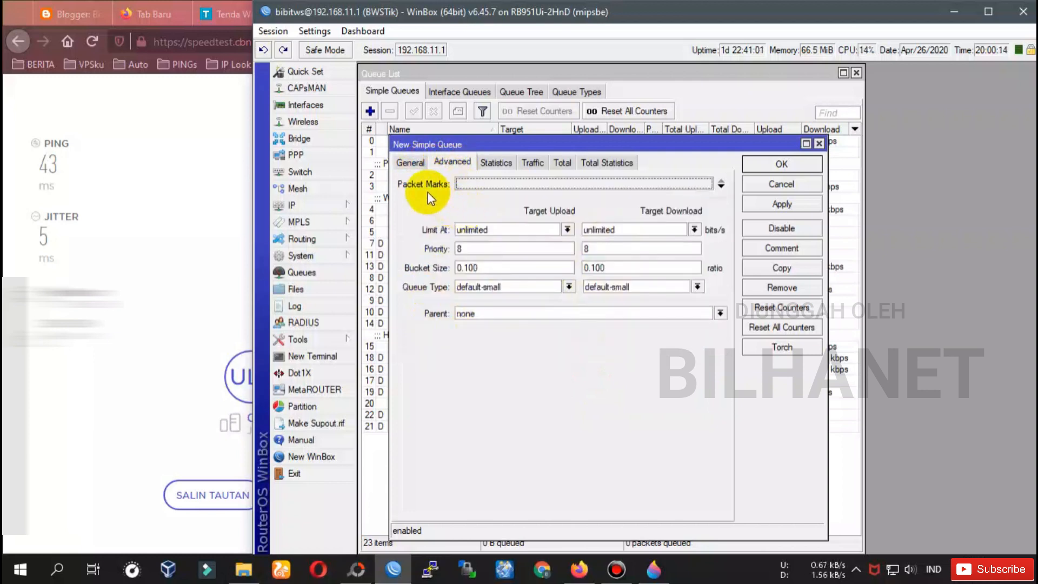
{"action": "left_click", "coordinate": [567, 229]}
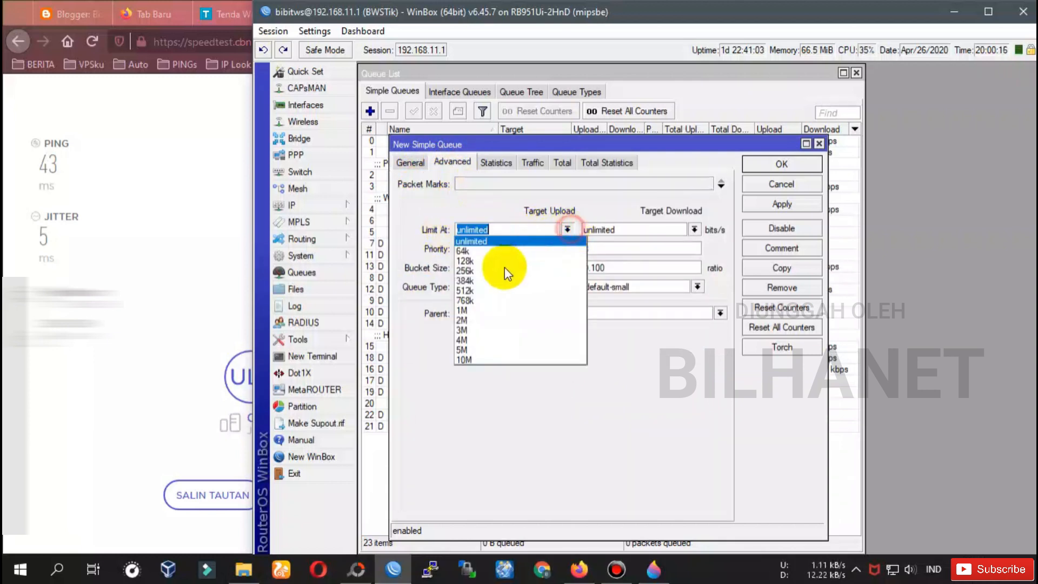
{"action": "left_click", "coordinate": [568, 229]}
{"action": "left_click", "coordinate": [694, 229]}
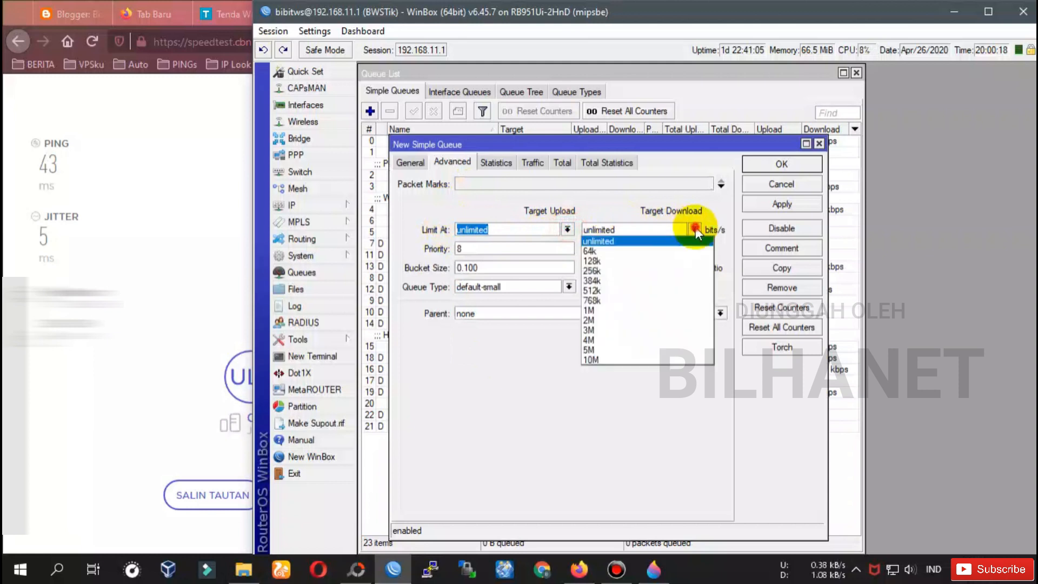
{"action": "left_click", "coordinate": [694, 229]}
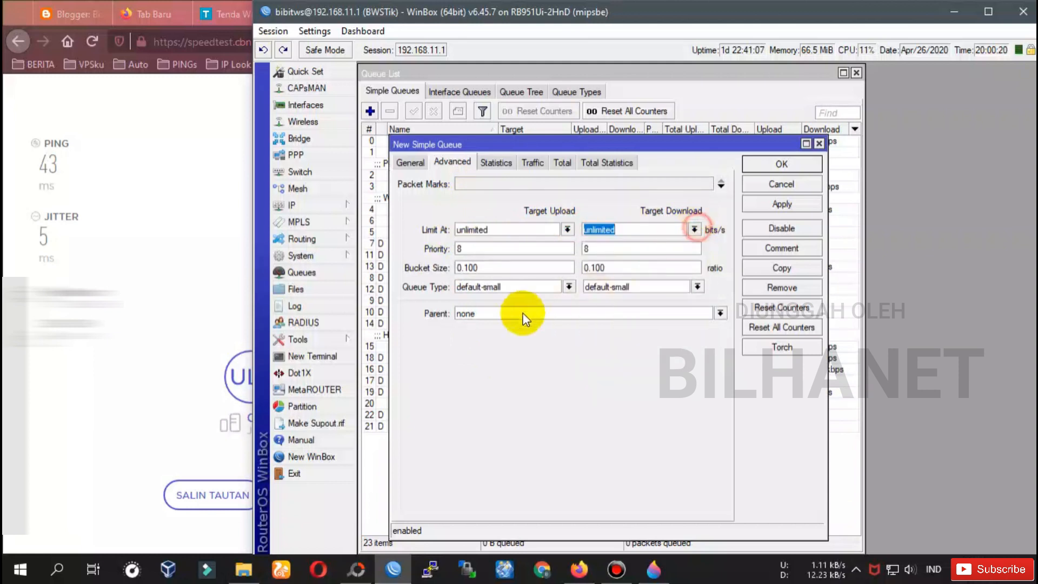
{"action": "left_click", "coordinate": [458, 312]}
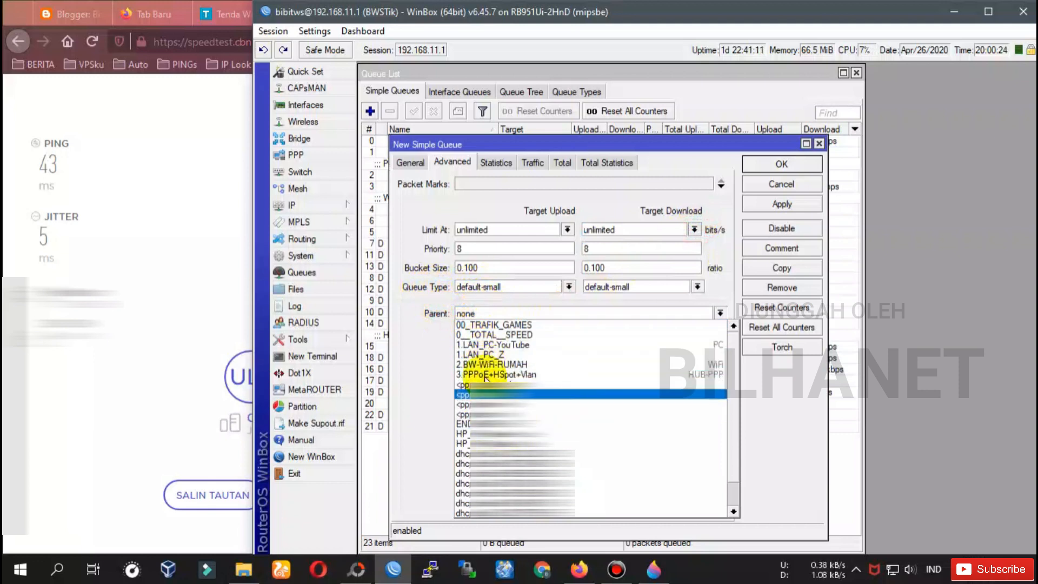
{"action": "left_click", "coordinate": [528, 376]}
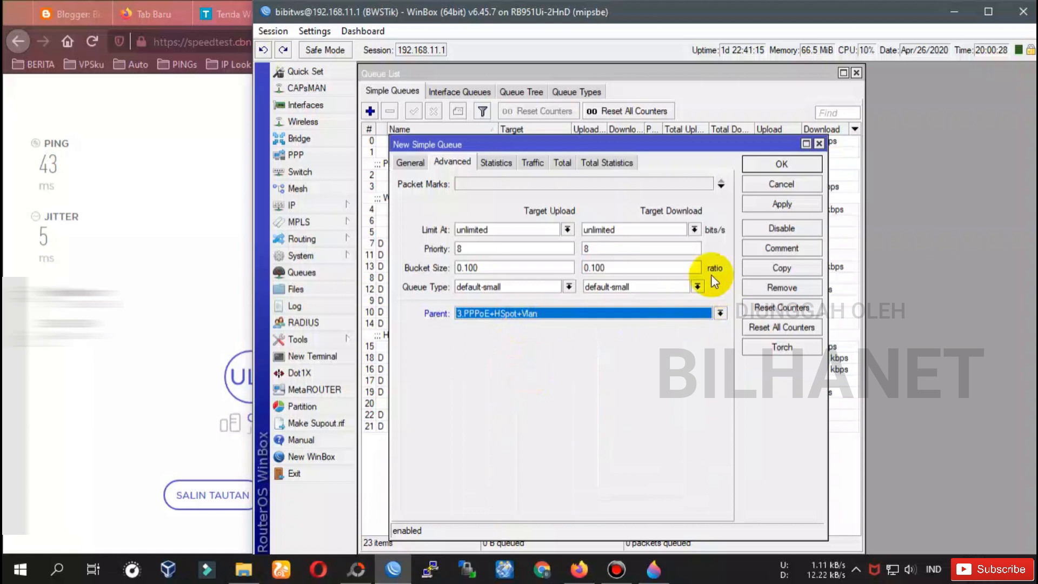
Check the parent queue in the list, then save the Statik-TENDA queue with OK.
{"action": "left_click_drag", "start_coordinate": [556, 144], "coordinate": [765, 105]}
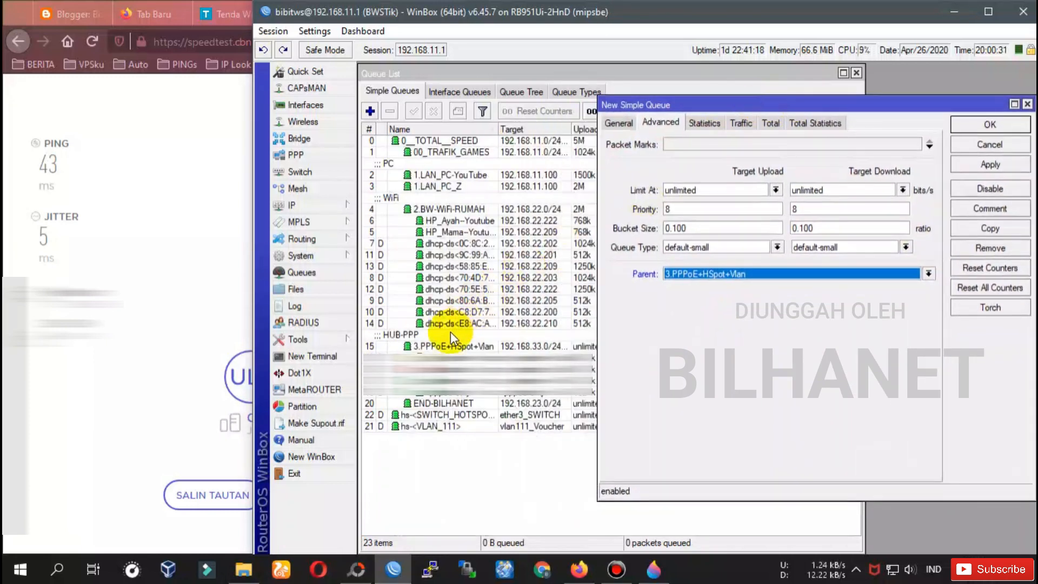
{"action": "left_click", "coordinate": [438, 346]}
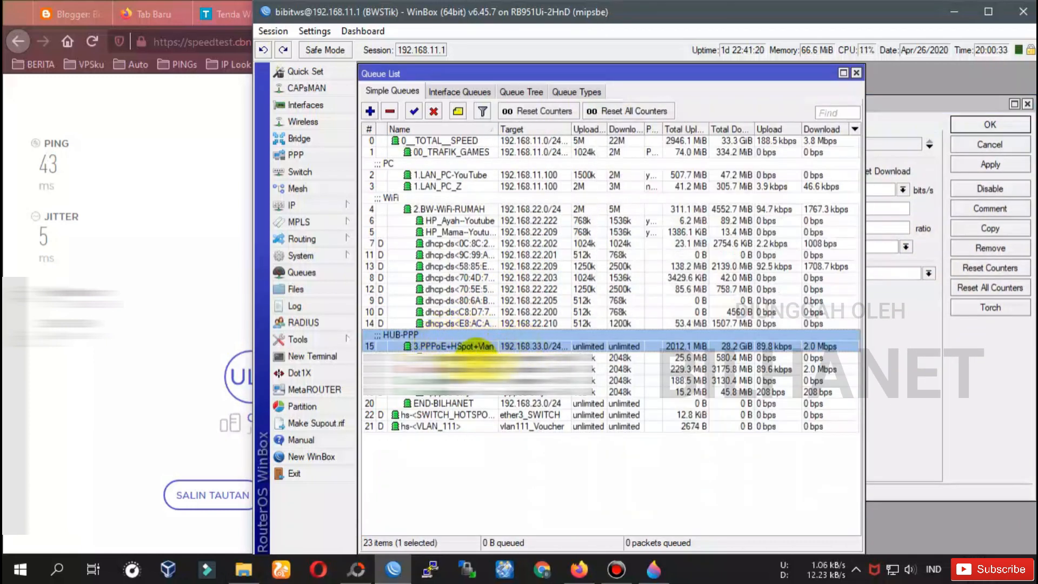
{"action": "left_click", "coordinate": [890, 142]}
{"action": "left_click", "coordinate": [940, 104]}
{"action": "left_click", "coordinate": [716, 279]}
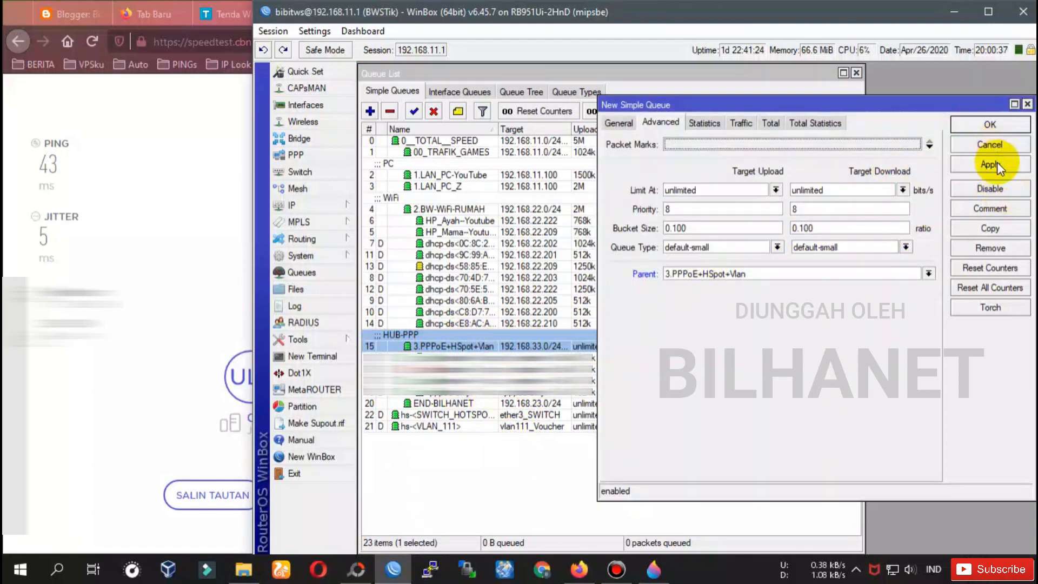
{"action": "left_click", "coordinate": [989, 125]}
{"action": "left_click", "coordinate": [468, 404]}
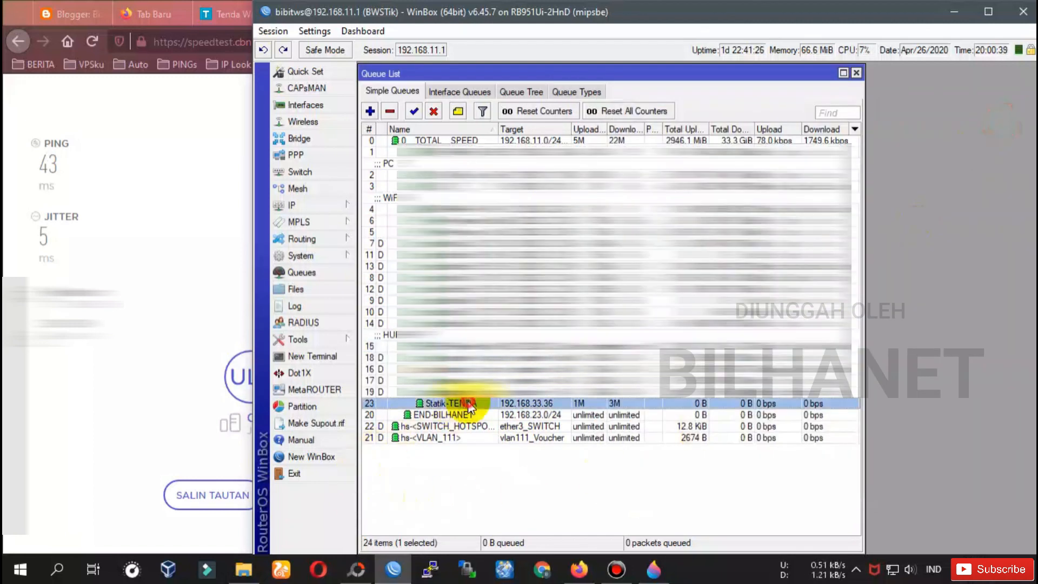
Open the Statik-TENDA queue's Traffic graphs and fit WinBox beside the browser.
{"action": "double_click", "coordinate": [520, 404]}
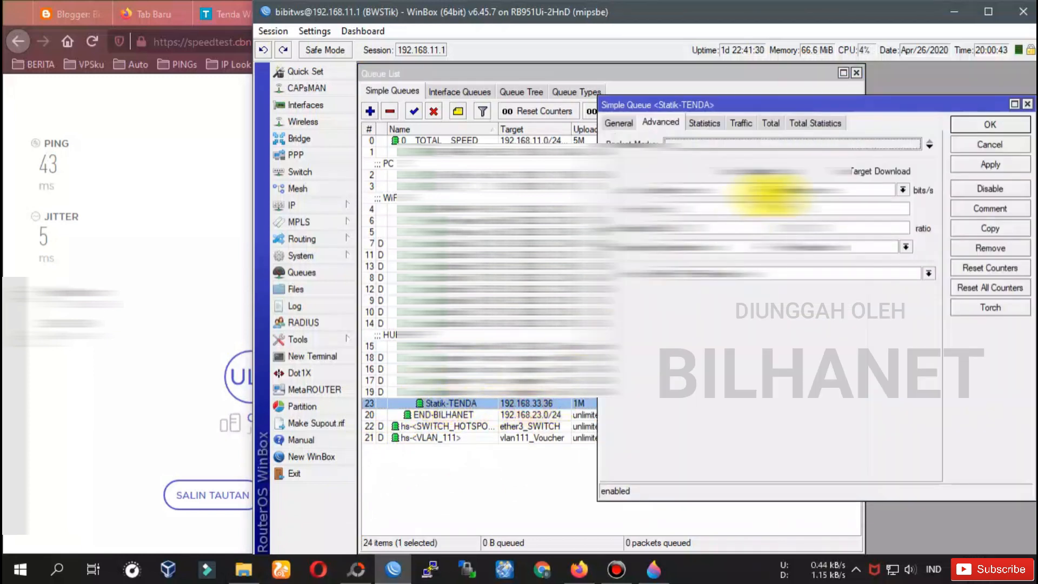
{"action": "left_click", "coordinate": [712, 122]}
{"action": "left_click", "coordinate": [743, 124]}
{"action": "left_click_drag", "start_coordinate": [762, 105], "coordinate": [545, 132]}
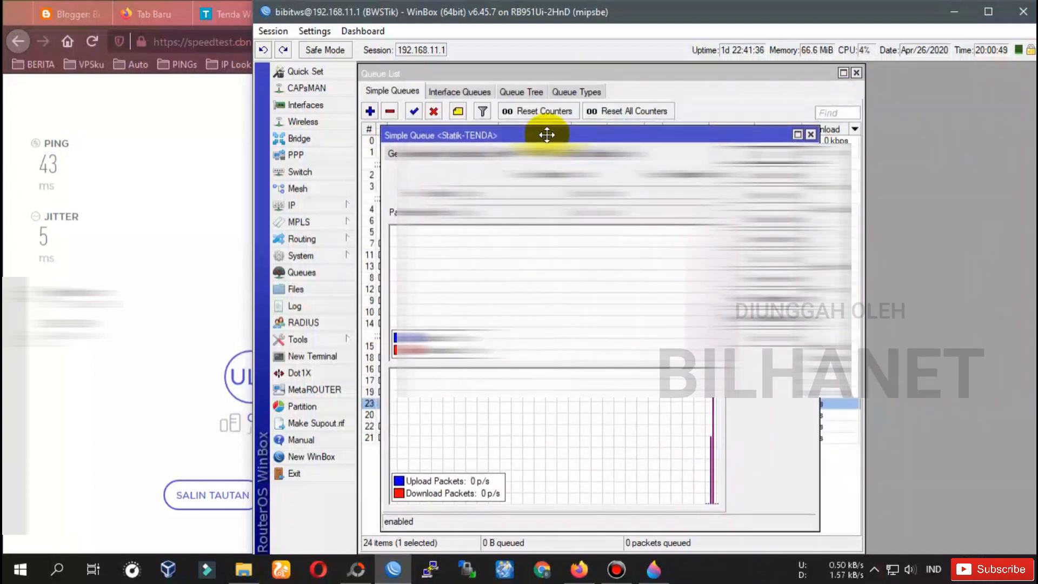
{"action": "left_click_drag", "start_coordinate": [253, 271], "coordinate": [503, 246]}
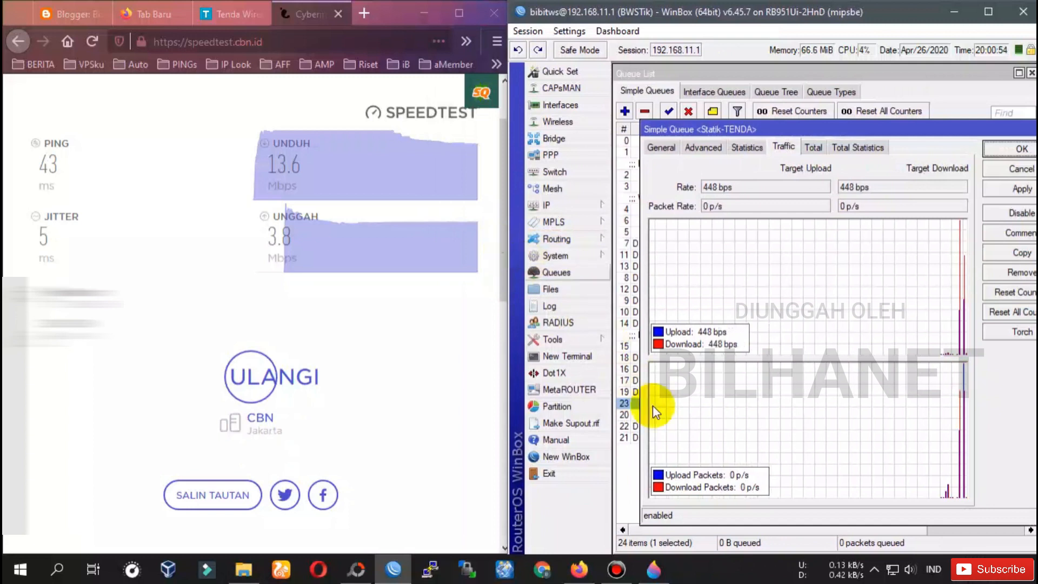
Rerun the CBN speedtest and highlight the limited results: 2.8 Mbps download, 0.9 Mbps upload.
{"action": "left_click", "coordinate": [98, 46]}
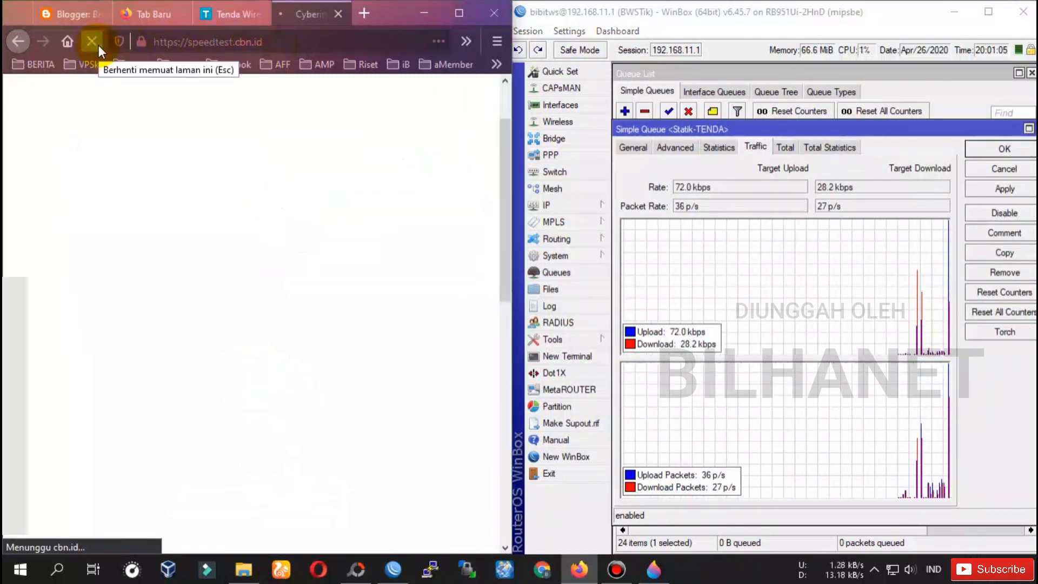
{"action": "left_click_drag", "start_coordinate": [511, 314], "coordinate": [609, 307]}
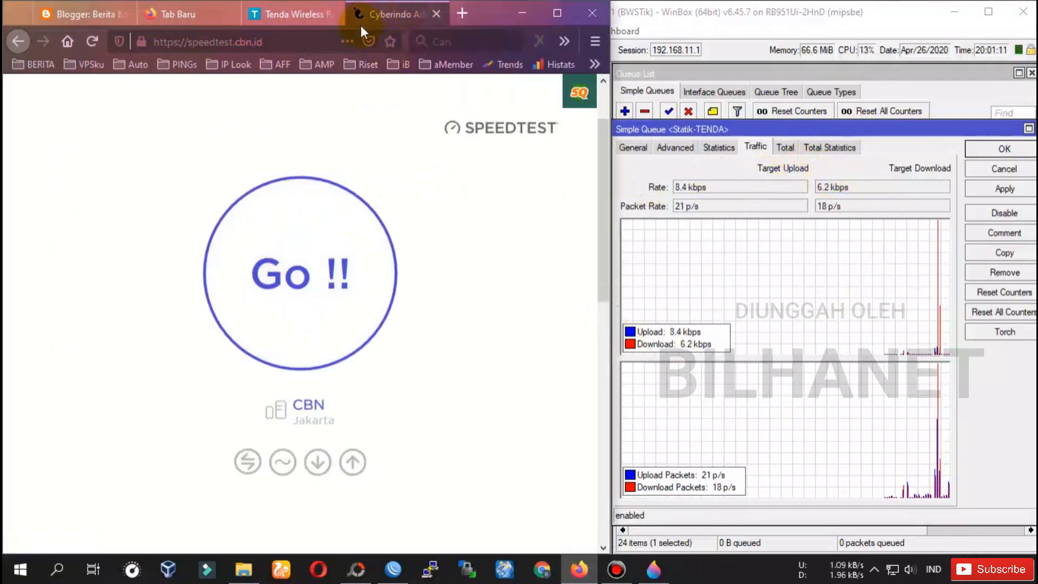
{"action": "left_click", "coordinate": [294, 280]}
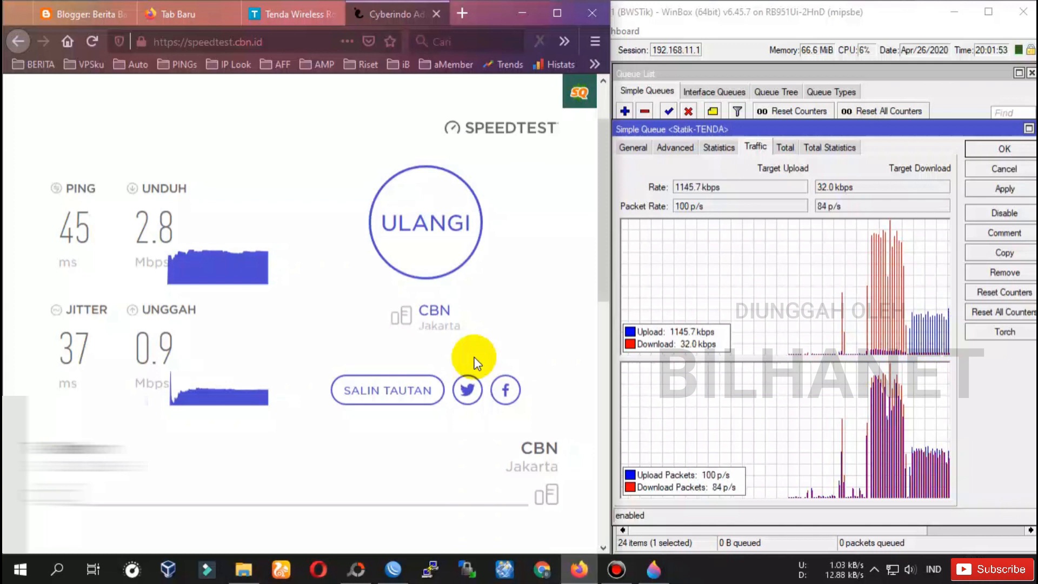
{"action": "left_click_drag", "start_coordinate": [141, 189], "coordinate": [172, 236]}
{"action": "left_click_drag", "start_coordinate": [150, 303], "coordinate": [172, 358]}
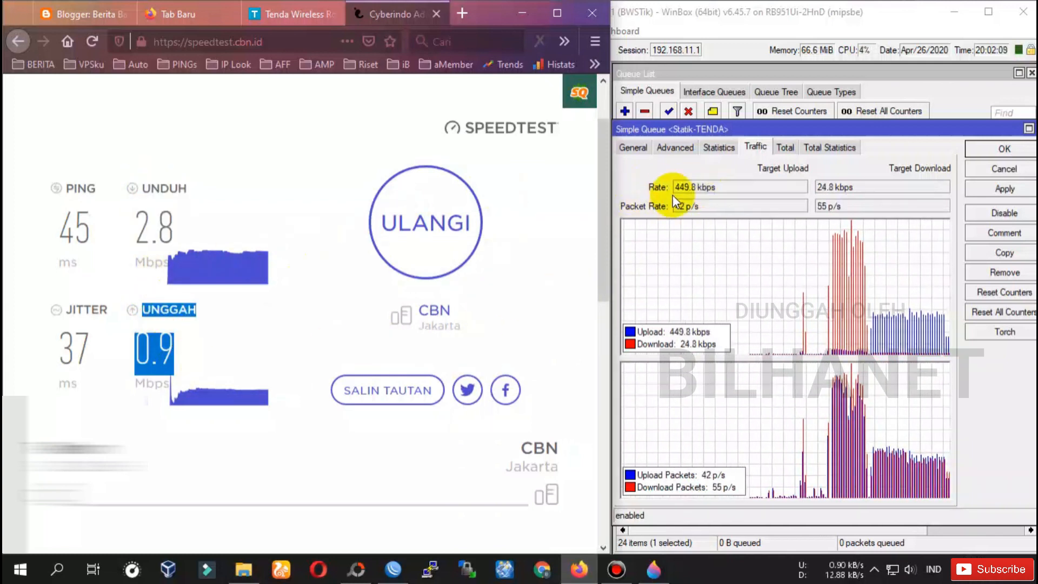
On the Tenda status page, highlight Connection Type Static IP and WAN IP 192.168.33.36.
{"action": "left_click", "coordinate": [274, 16]}
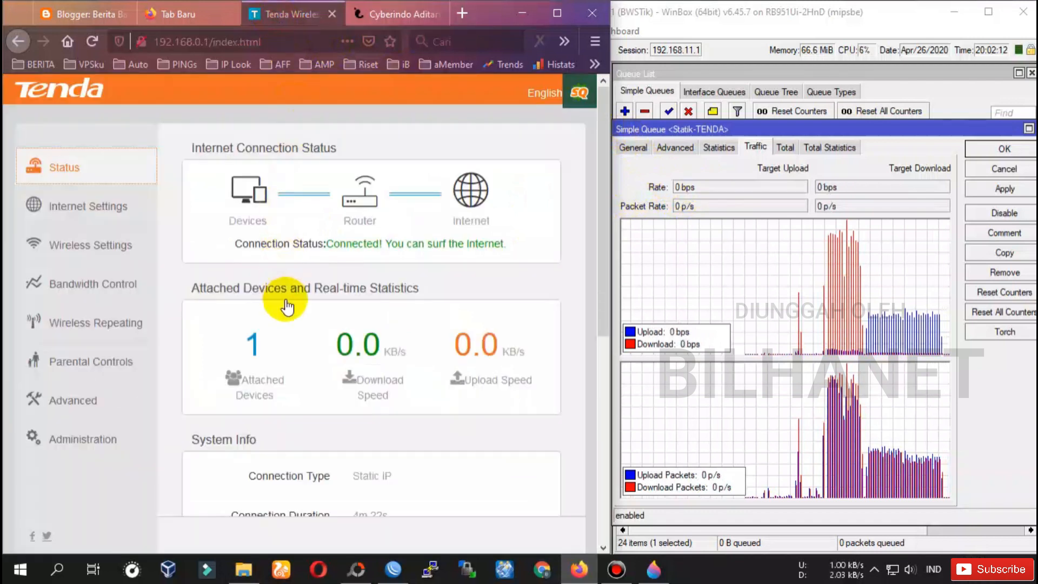
{"action": "scroll", "coordinate": [283, 281], "scroll_direction": "down", "scroll_amount": 3}
{"action": "scroll", "coordinate": [151, 245], "scroll_direction": "up", "scroll_amount": 2}
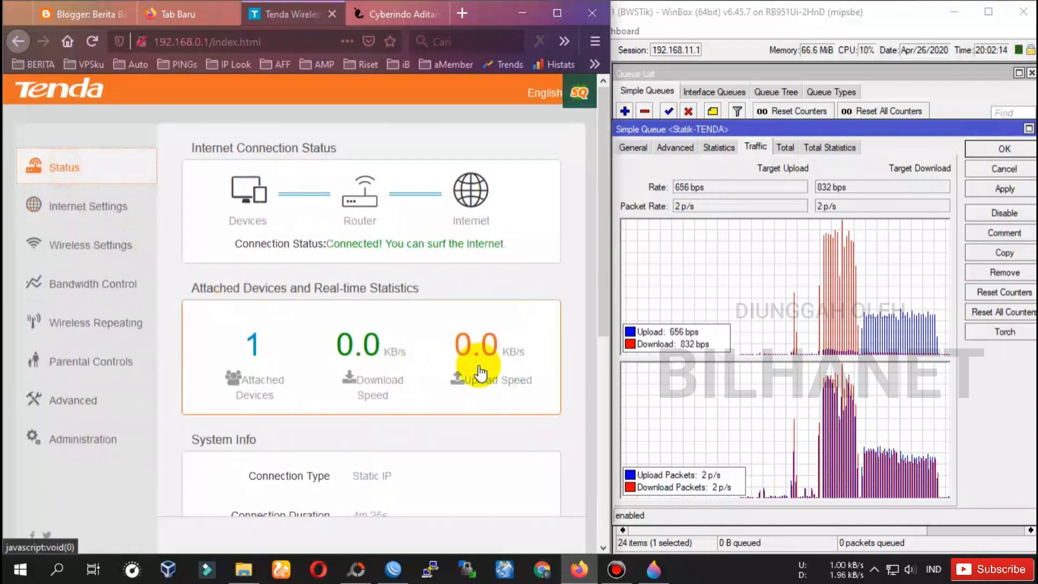
{"action": "scroll", "coordinate": [414, 335], "scroll_direction": "down", "scroll_amount": 6}
{"action": "left_click_drag", "start_coordinate": [394, 248], "coordinate": [244, 314]}
{"action": "scroll", "coordinate": [325, 328], "scroll_direction": "down", "scroll_amount": 3}
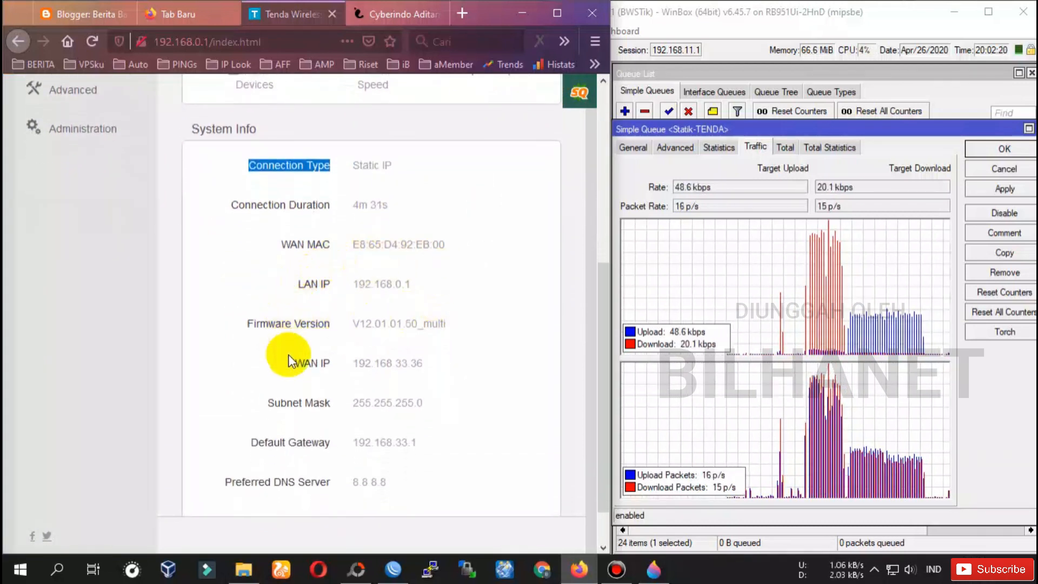
{"action": "left_click_drag", "start_coordinate": [295, 363], "coordinate": [426, 368]}
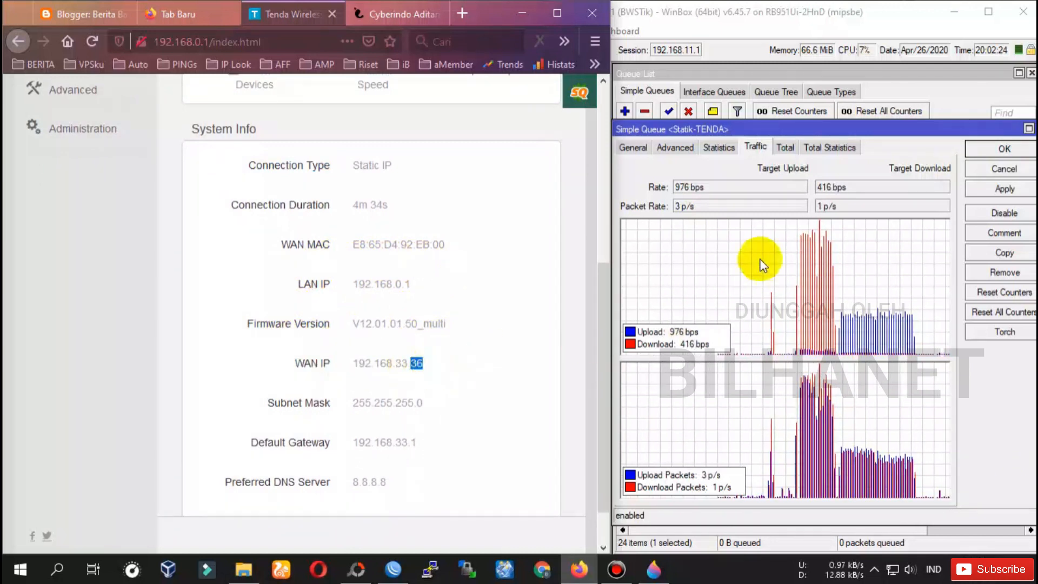
Highlight the Statik-TENDA queue's target 192.168.33.36 in WinBox.
{"action": "left_click", "coordinate": [632, 147]}
{"action": "left_click_drag", "start_coordinate": [745, 187], "coordinate": [682, 188]}
{"action": "left_click", "coordinate": [546, 205]}
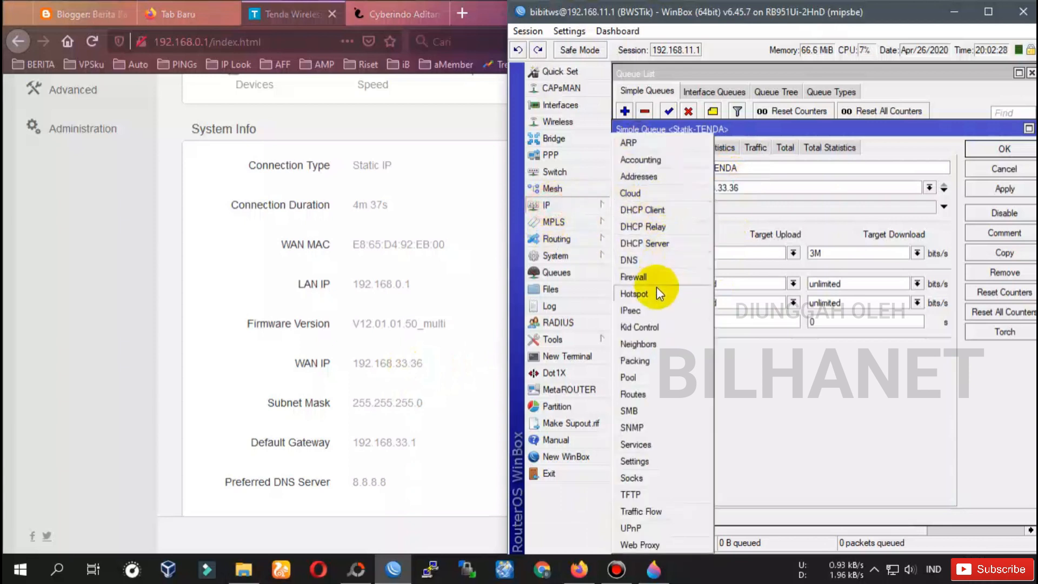
Open the Static IP TENDA binding and compare its 192.168.33.36 address and MAC with the Tenda's WAN MAC.
{"action": "left_click", "coordinate": [634, 293]}
{"action": "double_click", "coordinate": [756, 227]}
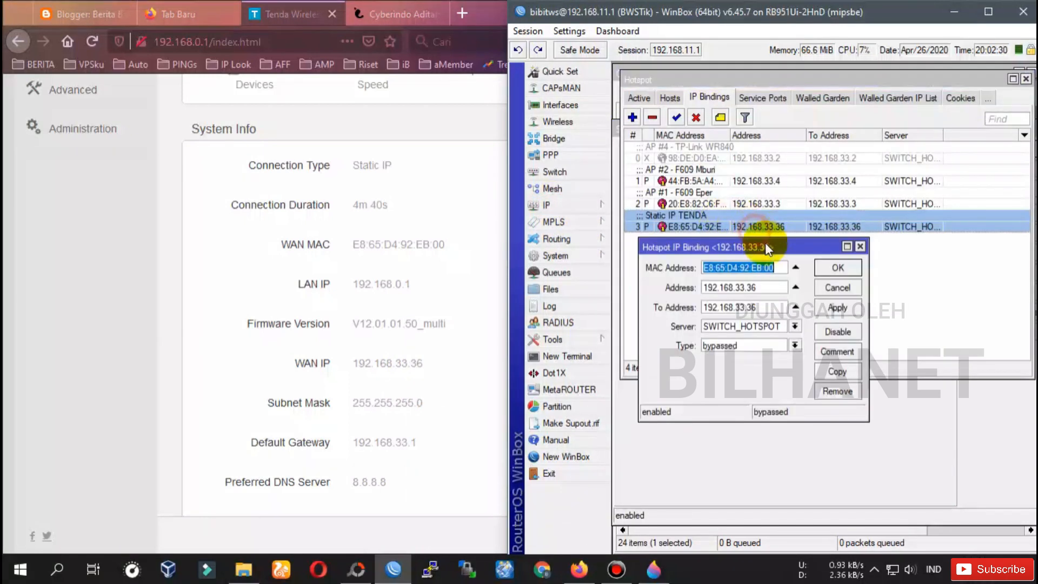
{"action": "left_click_drag", "start_coordinate": [770, 288], "coordinate": [787, 263]}
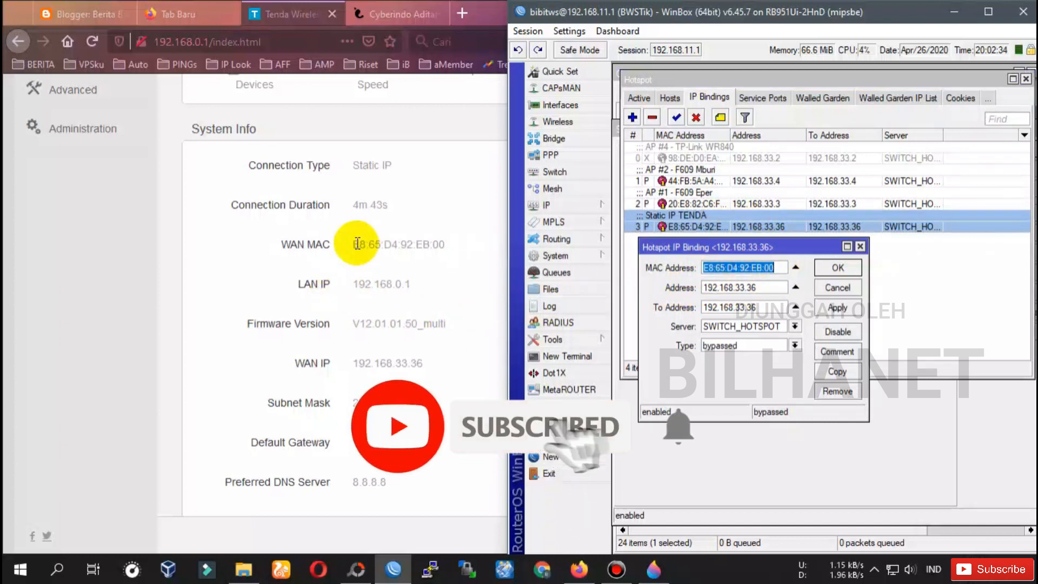
{"action": "left_click_drag", "start_coordinate": [354, 243], "coordinate": [540, 258]}
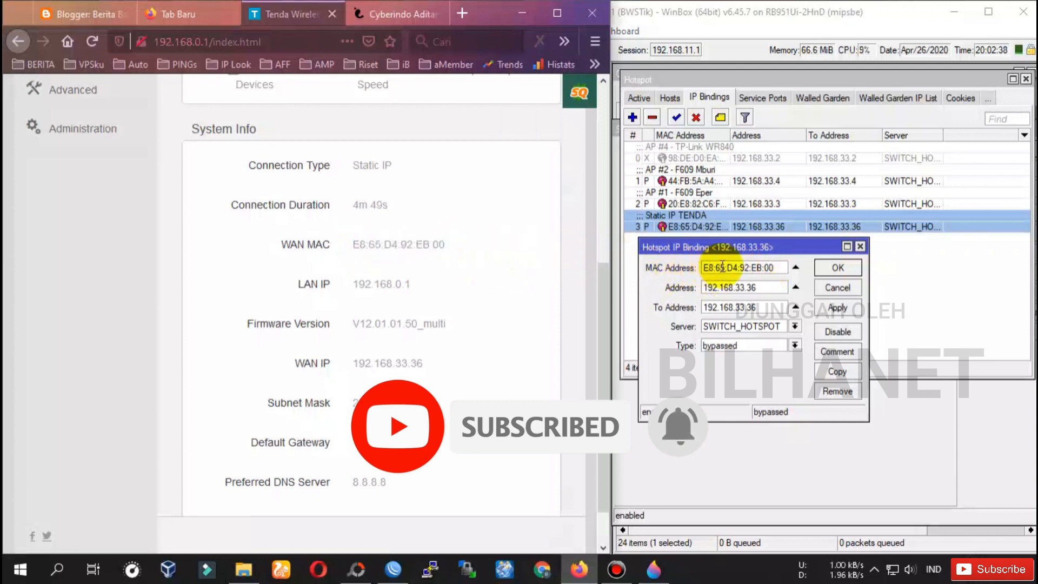
{"action": "scroll", "coordinate": [427, 389], "scroll_direction": "down", "scroll_amount": 2}
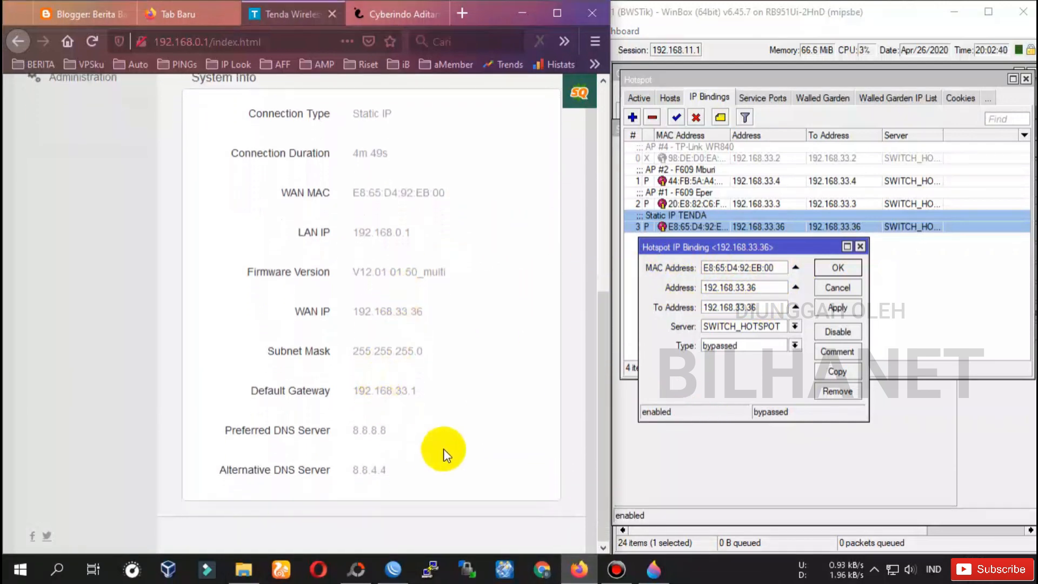
{"action": "scroll", "coordinate": [429, 433], "scroll_direction": "up", "scroll_amount": 6}
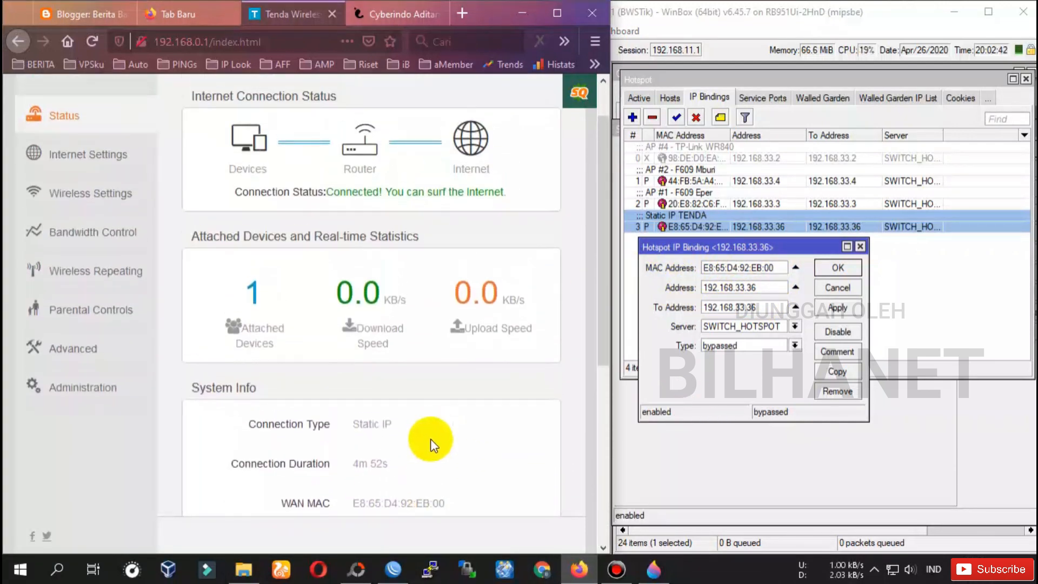